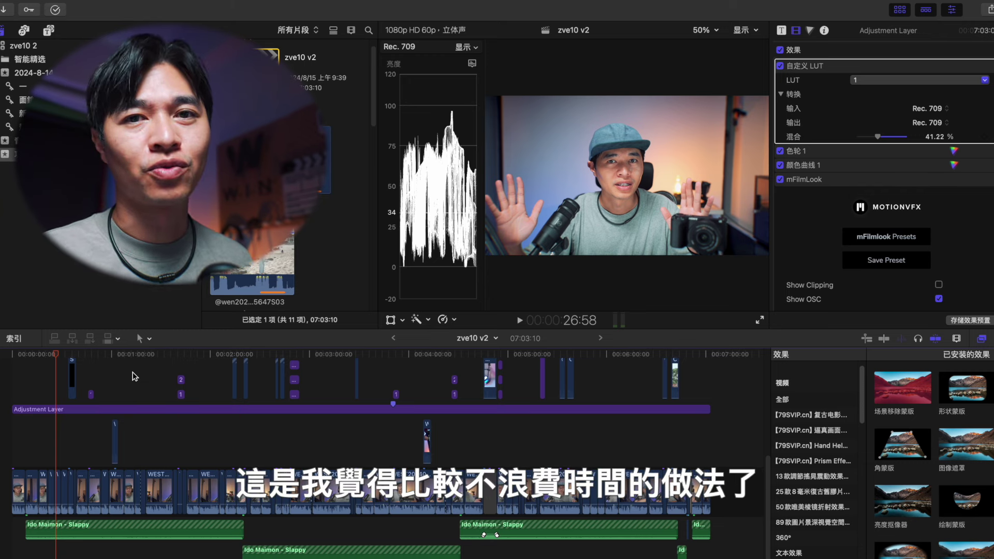
Step: Move the playhead, review the 小檔的1080 P share settings, then dismiss them without exporting
click(100, 354)
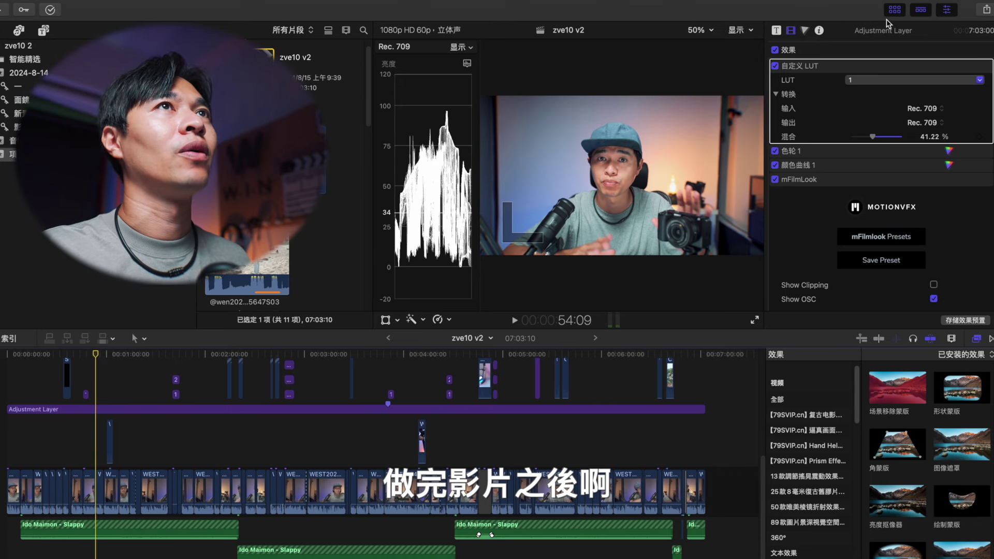
click(986, 10)
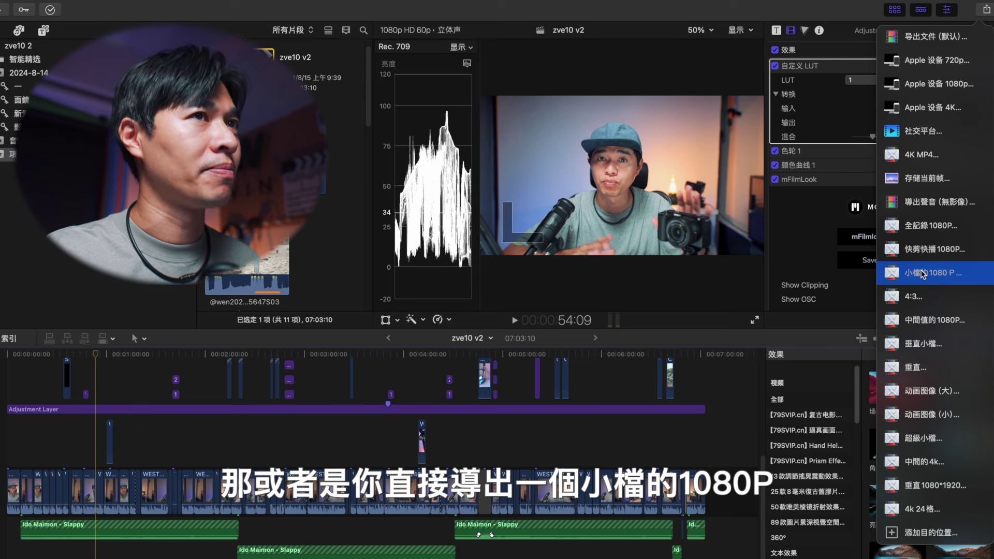
click(923, 272)
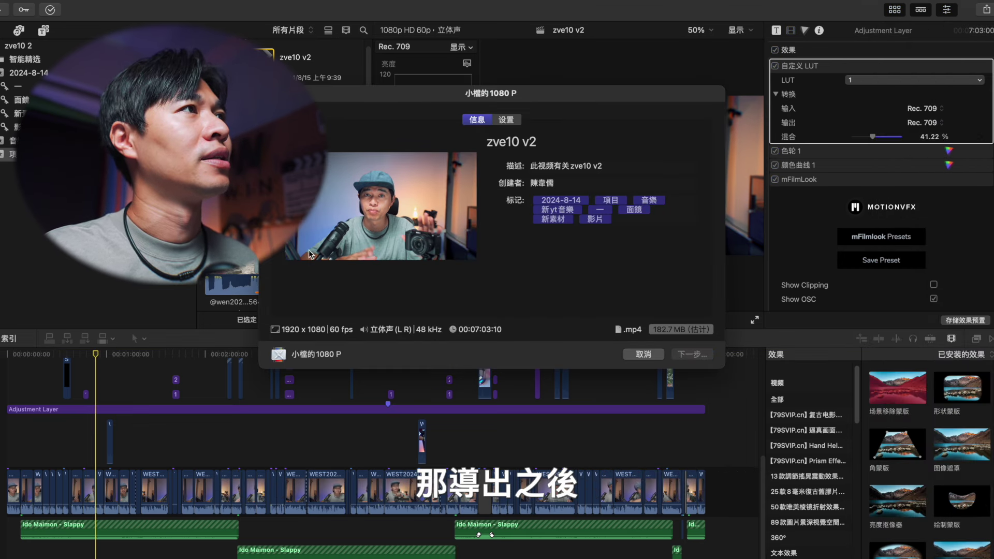
key(Escape)
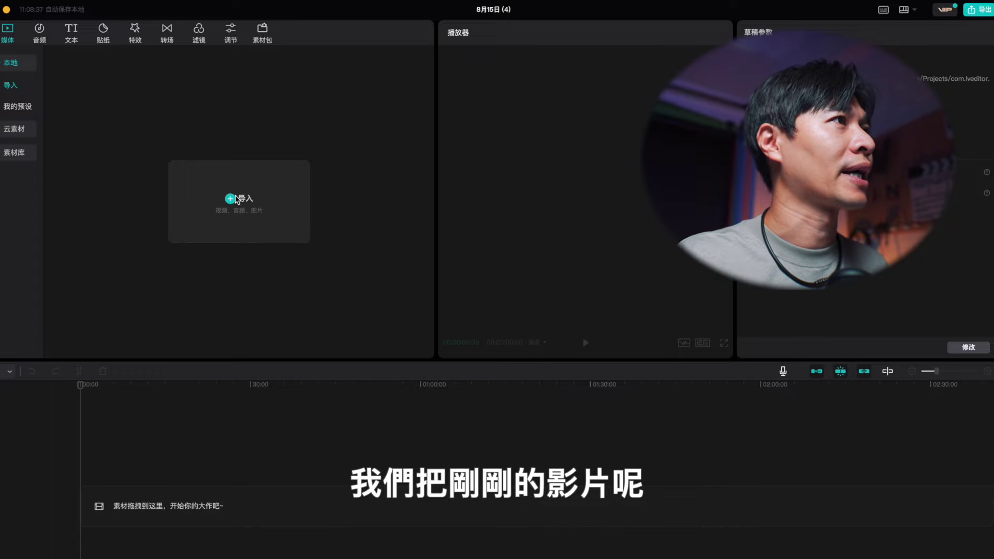
Step: Import zve10 v2 字幕.mp4 into CapCut and place it on the timeline
click(232, 198)
click(402, 322)
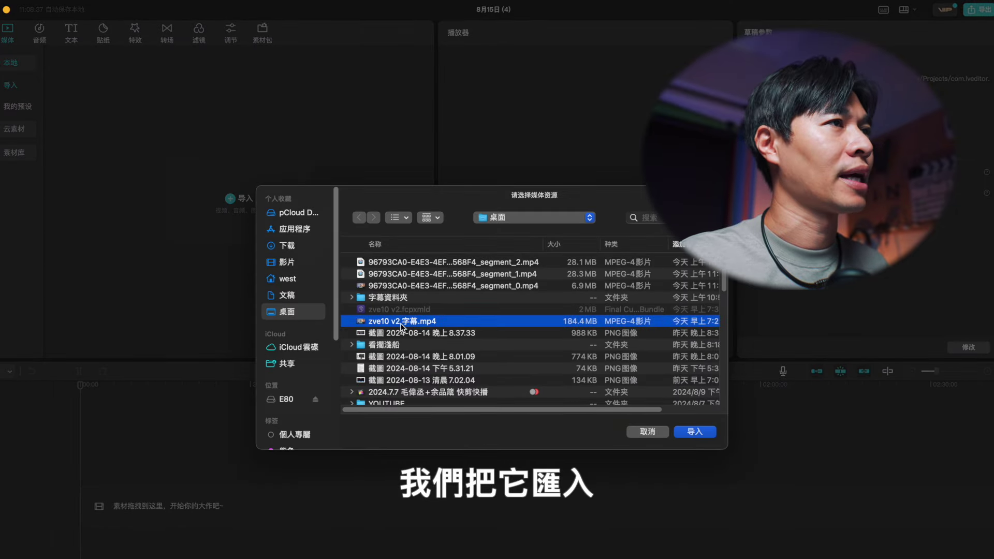
click(695, 431)
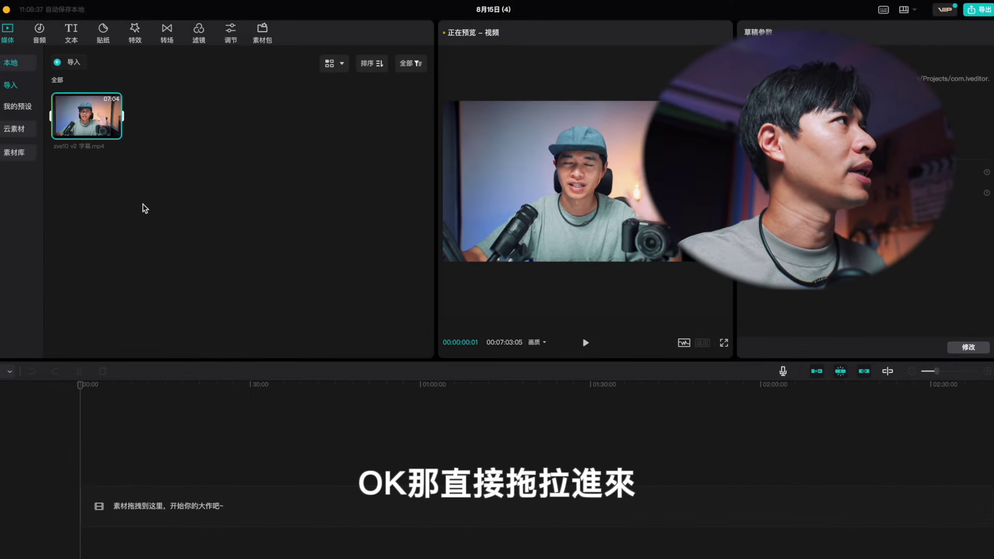
drag(87, 117, 112, 493)
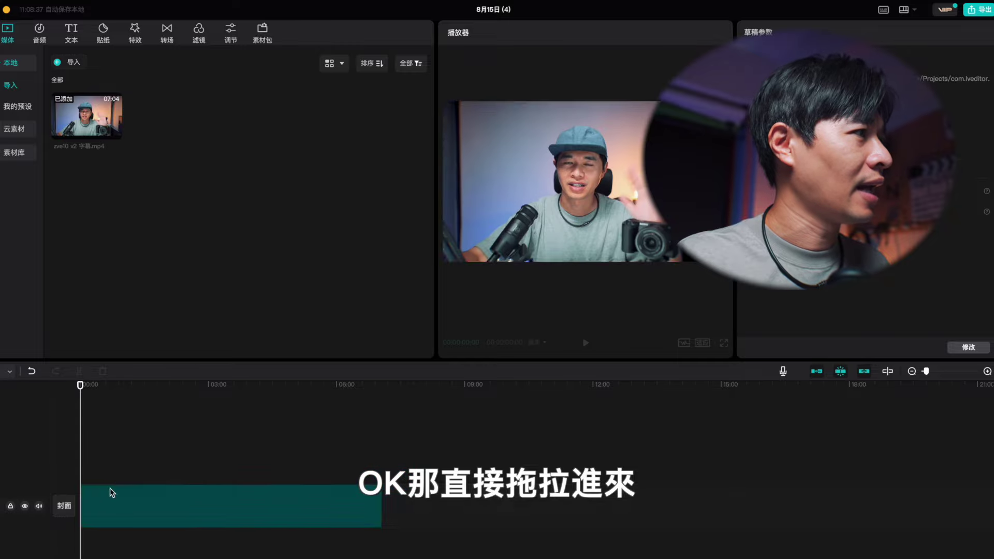
Step: Auto-generate captions with 识别字幕/歌词, skim them, and select a caption for its text settings
right_click(197, 499)
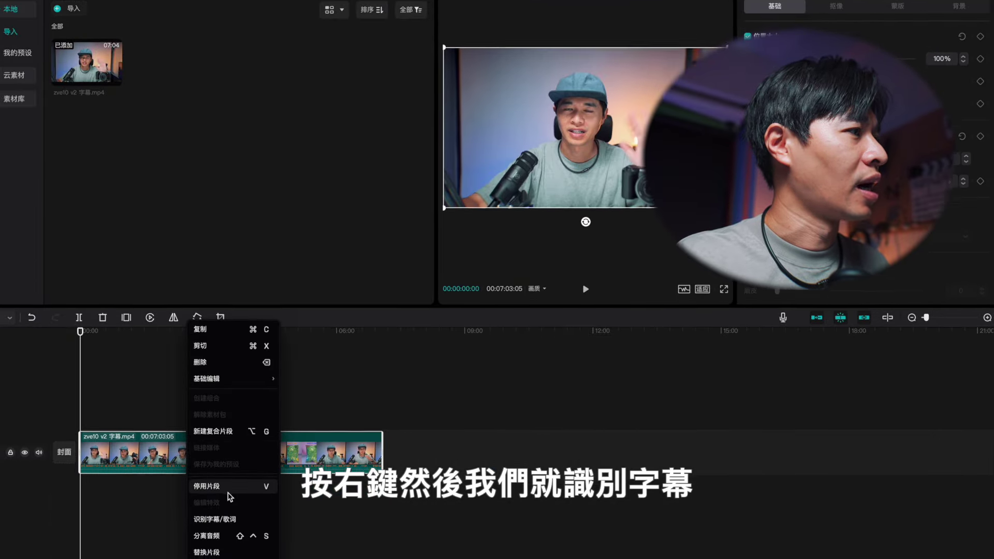
click(215, 519)
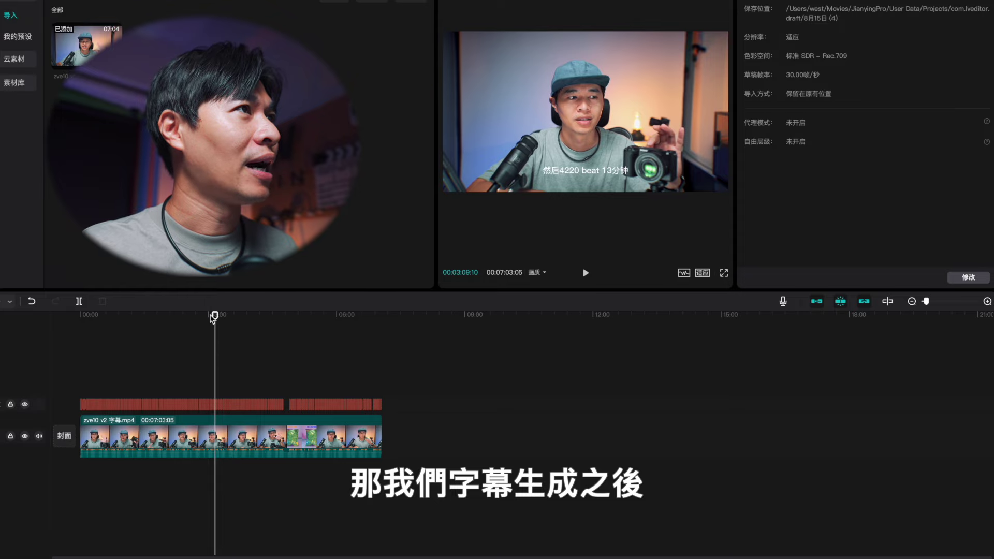
drag(213, 317, 209, 316)
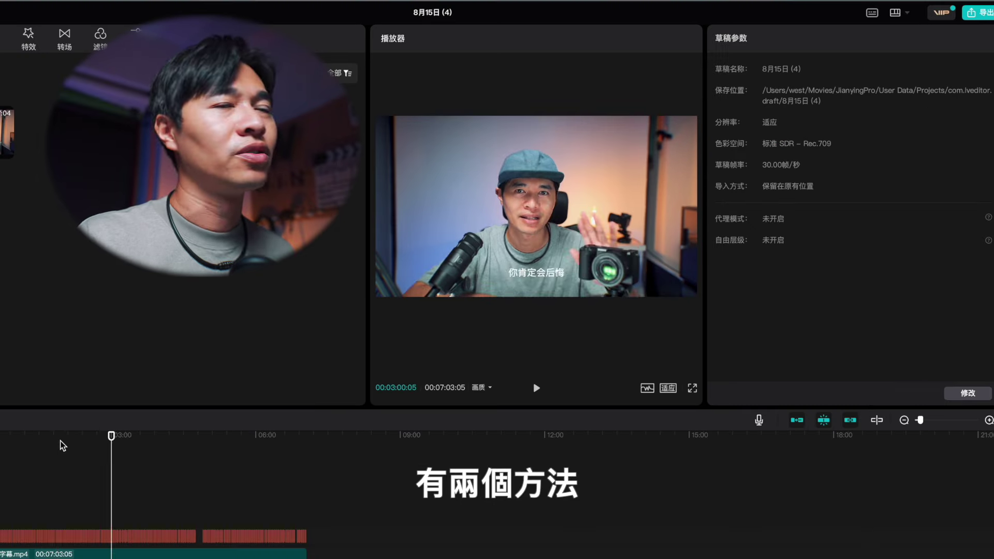
drag(111, 437, 30, 440)
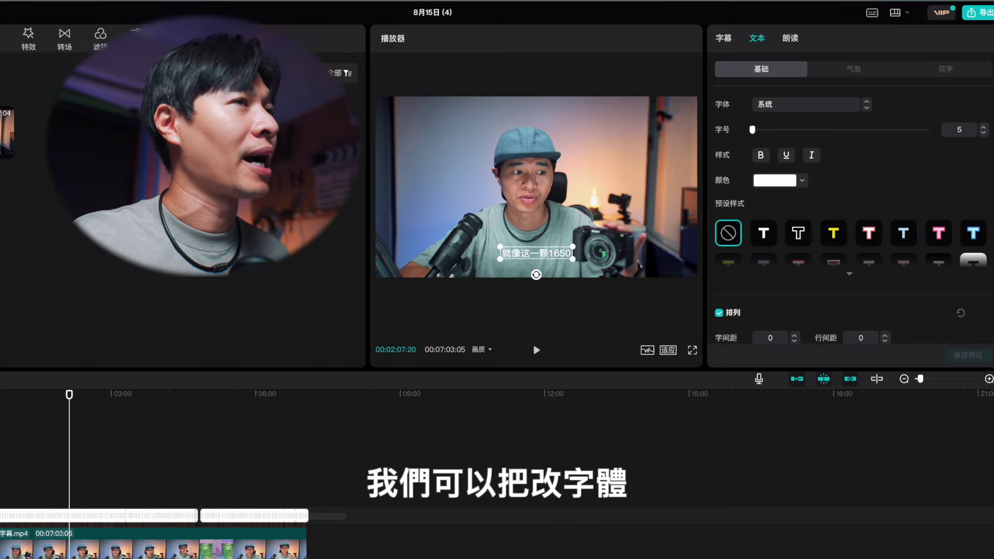
click(536, 253)
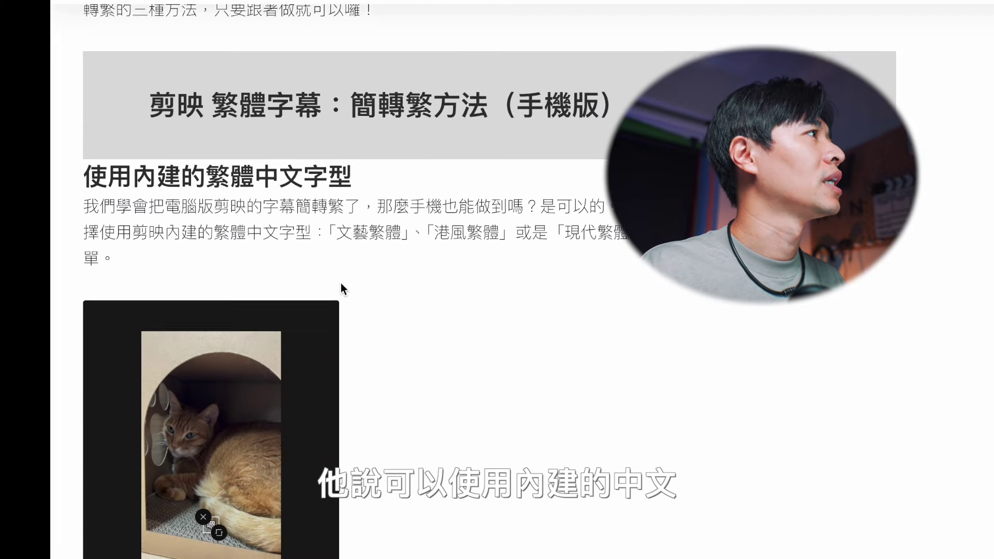
Step: Scroll the article down to the 使用內建的繁體中文字型 font-list screenshot
scroll(343, 283, down, 3)
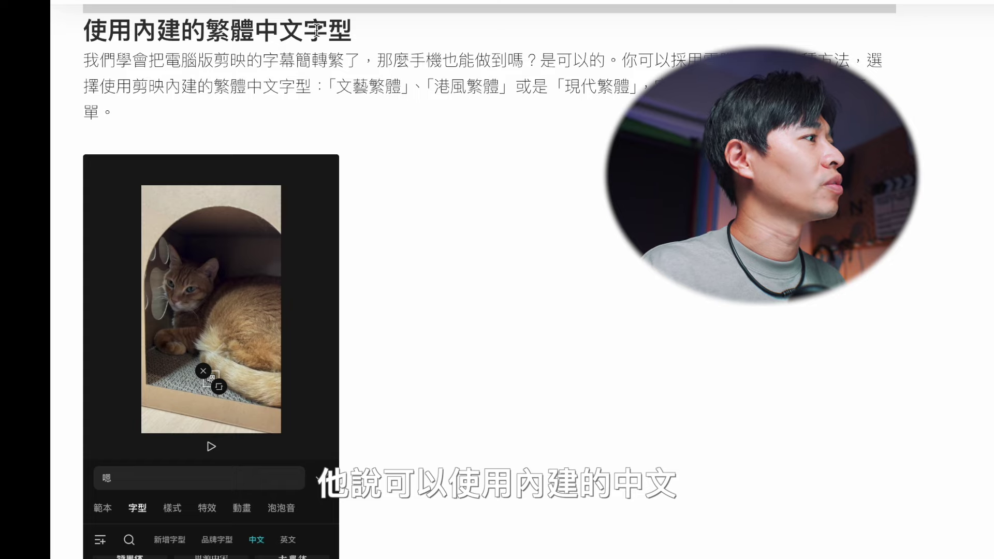
scroll(345, 236, down, 3)
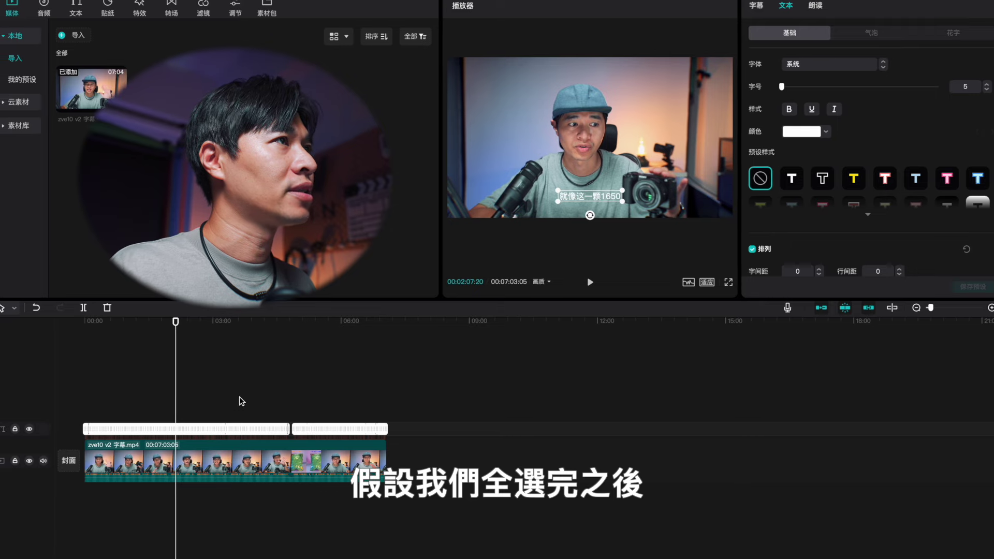
Step: Select every caption clip, apply the 現代繁體 font, and check a caption at 03:00
drag(391, 419, 62, 421)
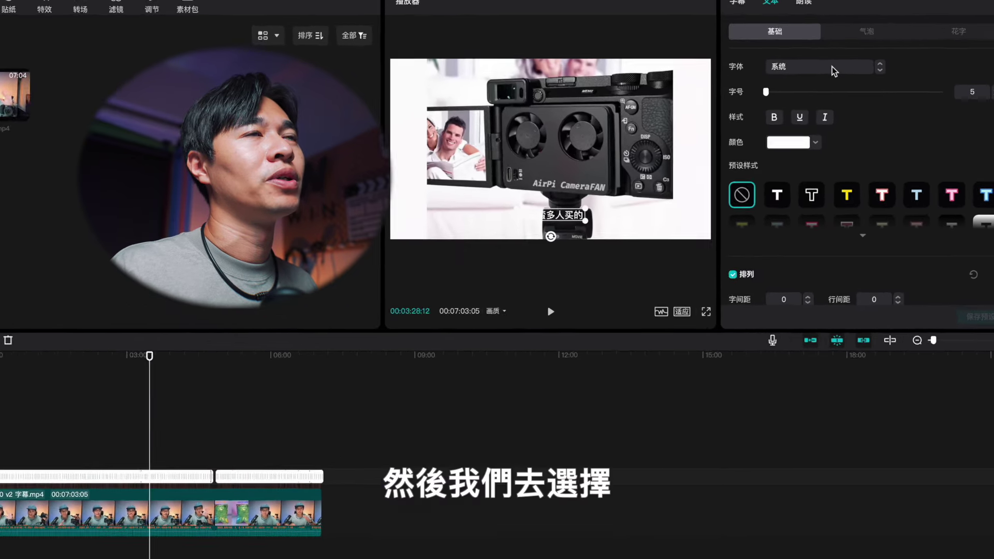
click(831, 65)
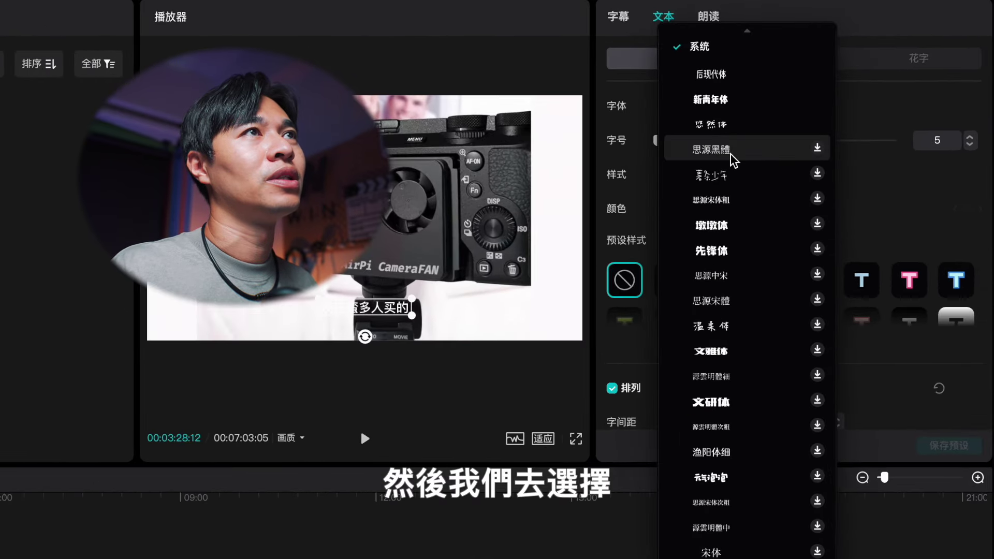
scroll(725, 311, down, 10)
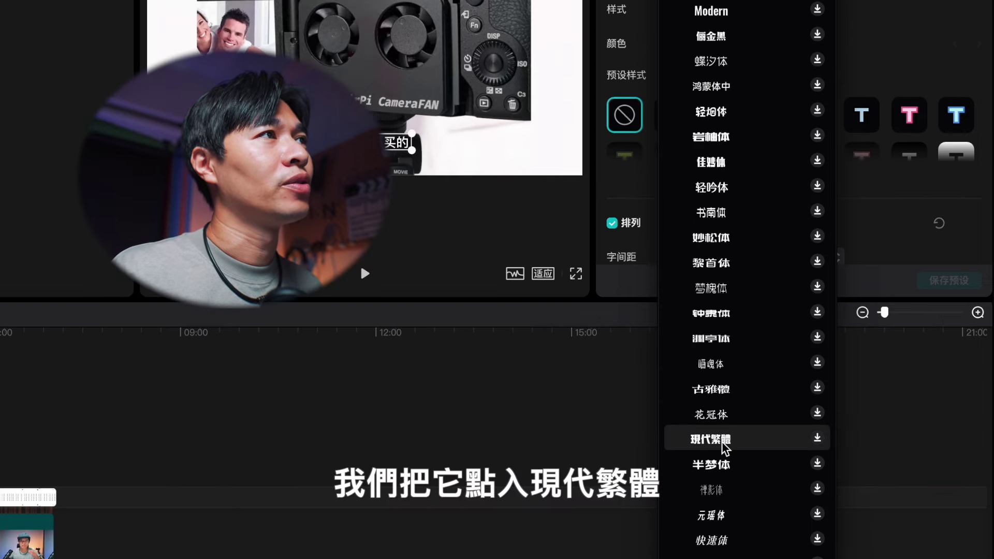
click(724, 440)
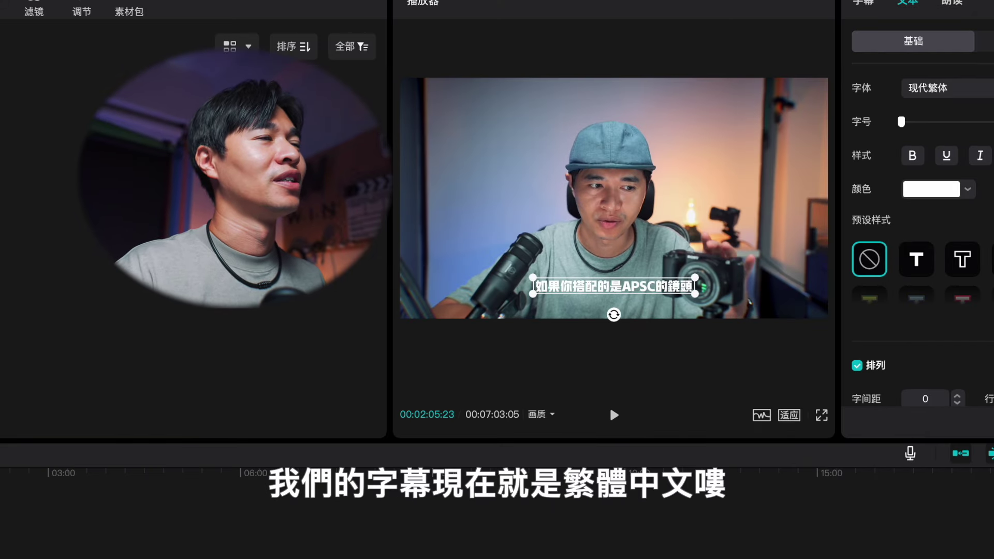
click(48, 474)
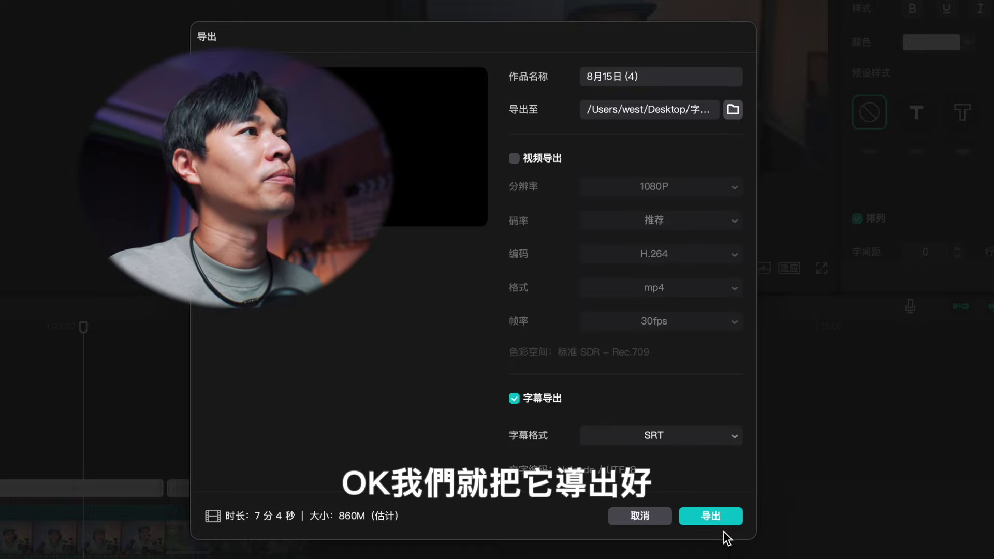
Step: Export only the captions as SRT with video export off, then close the completion notice
click(715, 517)
click(714, 395)
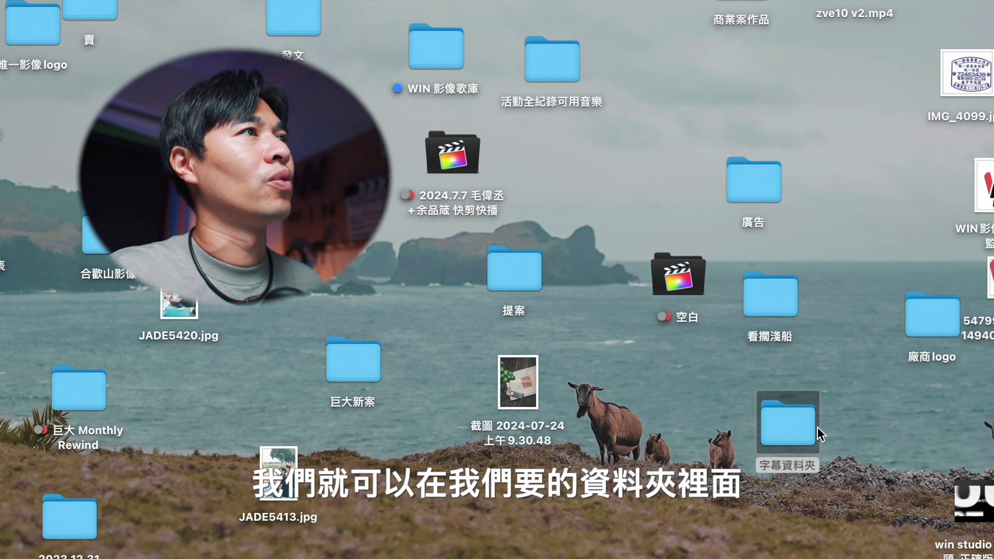
Step: Open the Desktop's 字幕資料夾 folder and select 8月15日 (4).srt
double_click(817, 429)
click(554, 173)
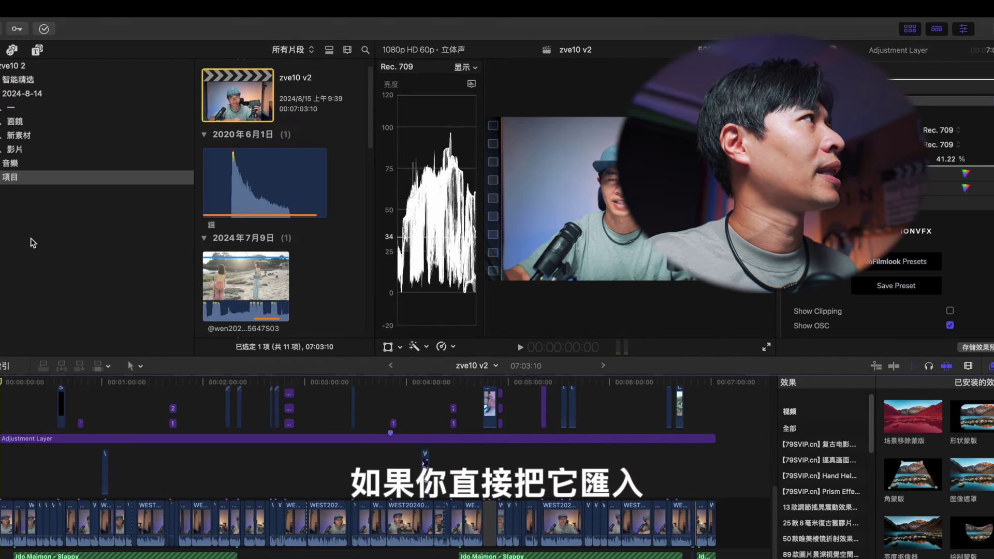
Step: Import 8月15日 (4).srt from 字幕資料夾 as captions via 文件 > 导入 > 字幕…
click(77, 7)
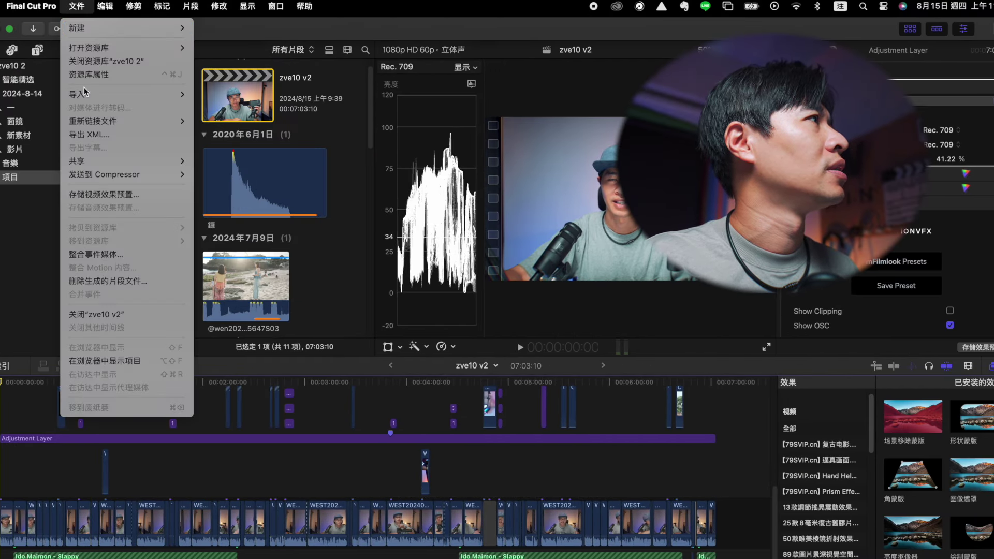
mouse_move(110, 97)
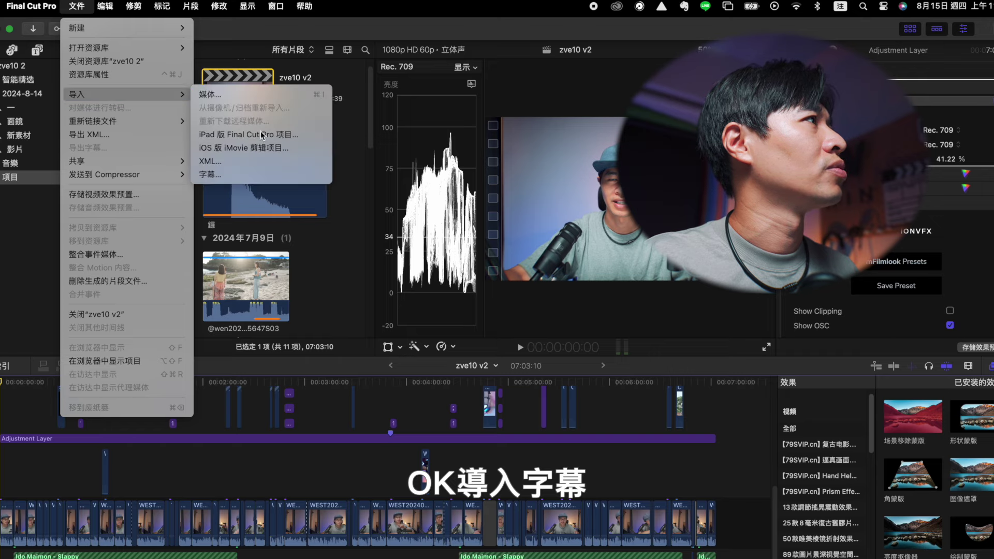
click(235, 175)
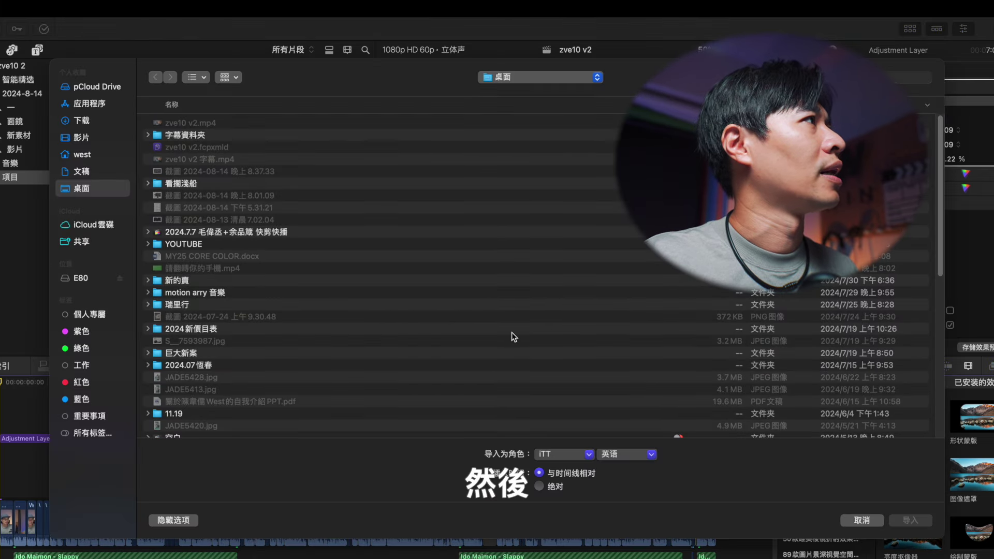
double_click(174, 135)
click(178, 123)
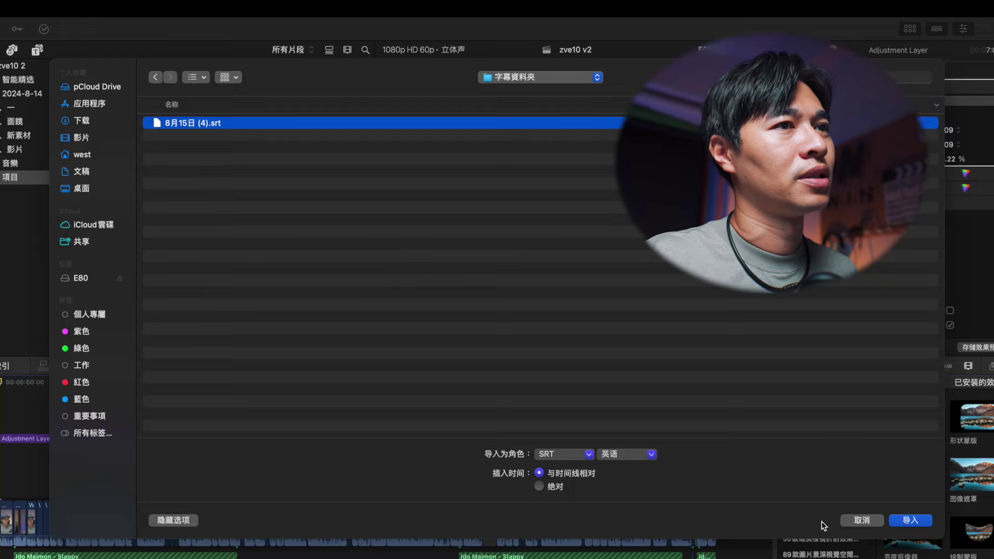
click(895, 524)
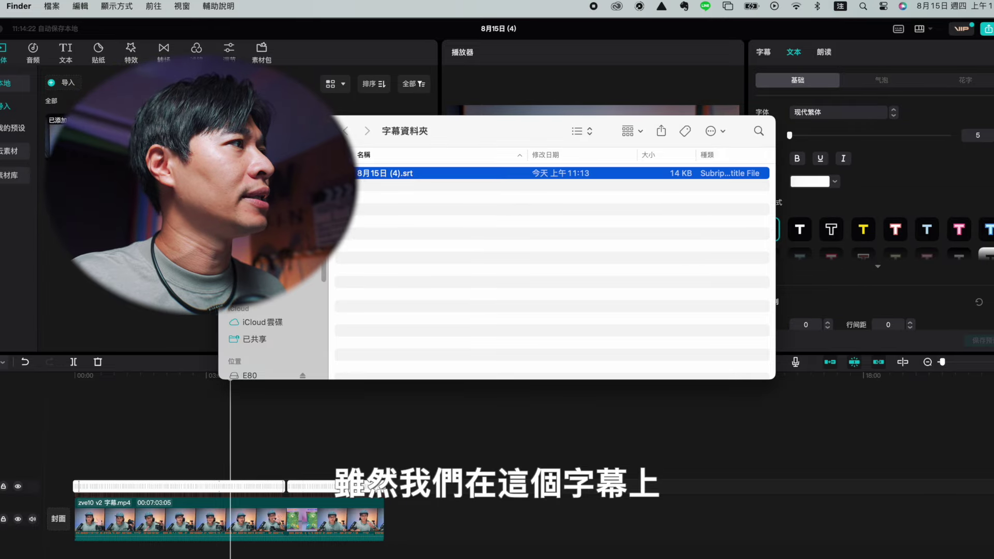
Step: Preview the CapCut captions in the player at about 3:28 and 5:10
click(227, 382)
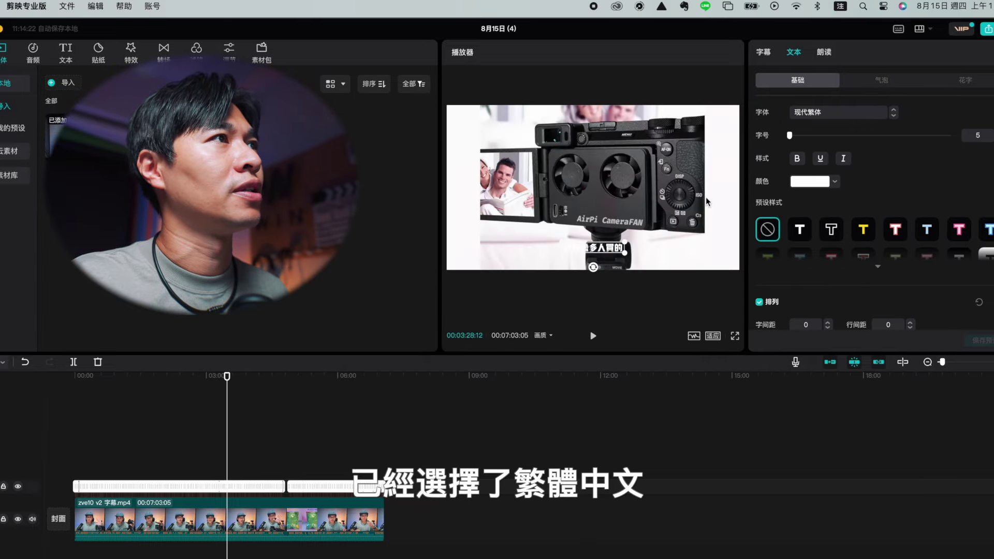
click(302, 377)
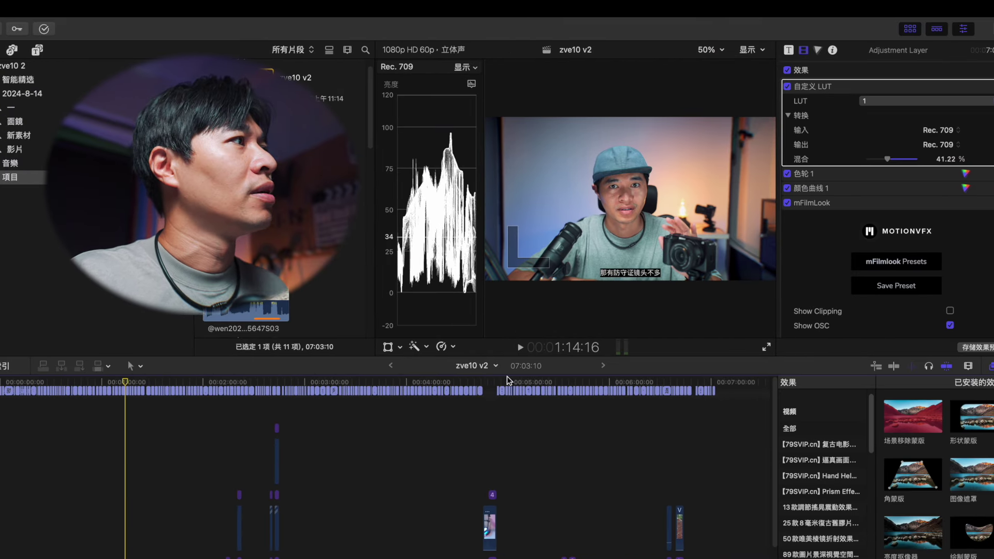
Step: Skim the Simplified Chinese captions to about 1:54, step to the next, then delete them all
drag(153, 381, 195, 388)
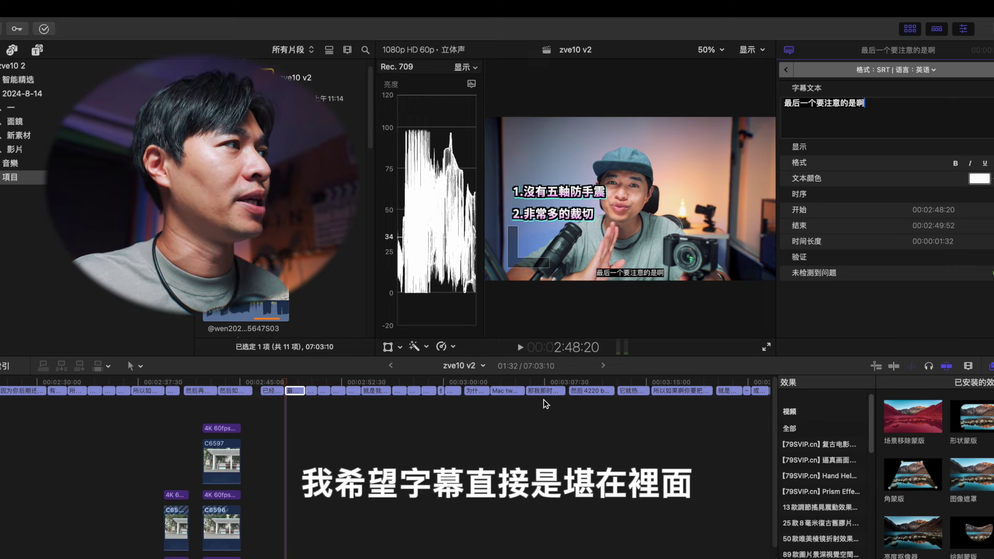
key(super+Right)
key(Delete)
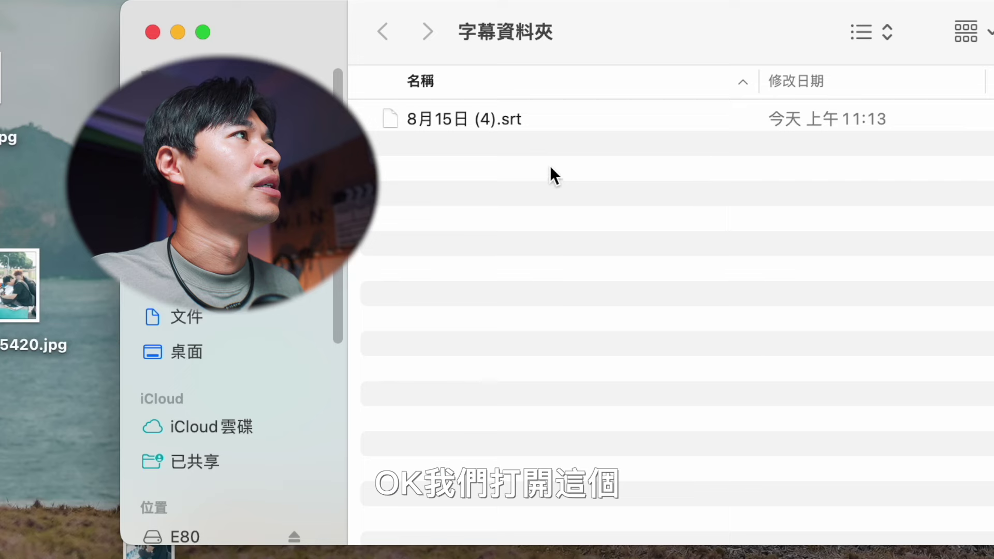
Step: Open 8月15日 (4).srt in 文字編輯 (TextEdit) through 打開檔案的應用程式 > 其他…
click(505, 114)
right_click(506, 112)
mouse_move(719, 150)
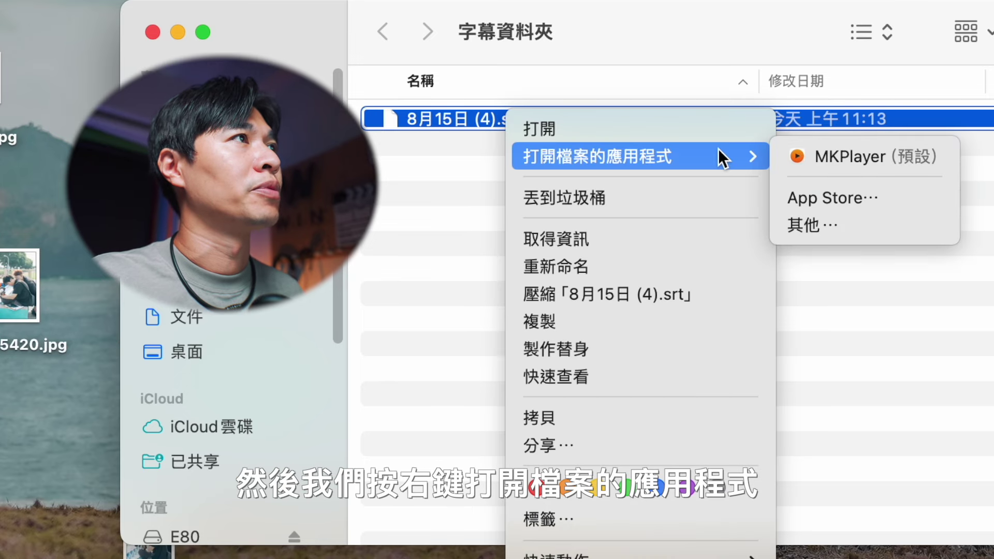
click(819, 223)
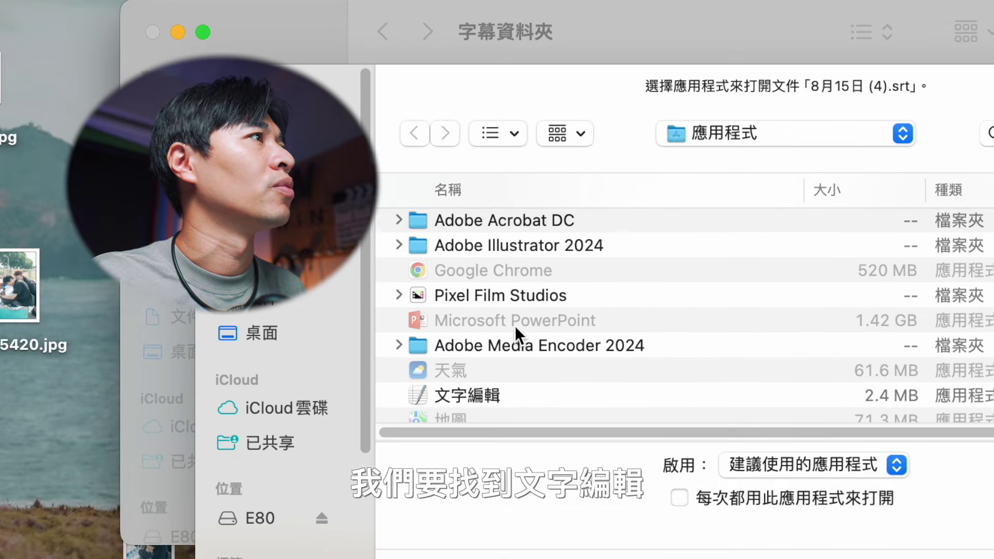
scroll(515, 325, down, 3)
double_click(498, 311)
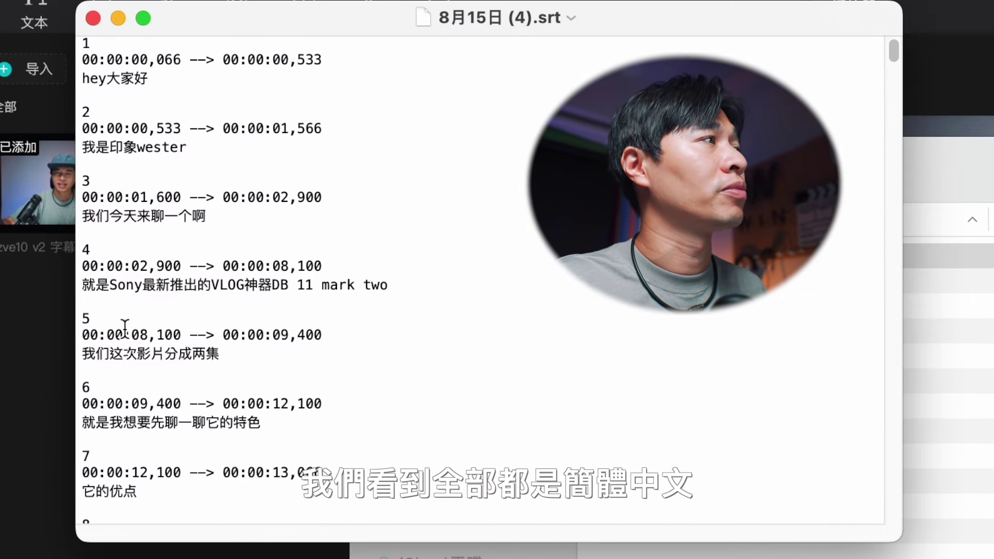
click(171, 299)
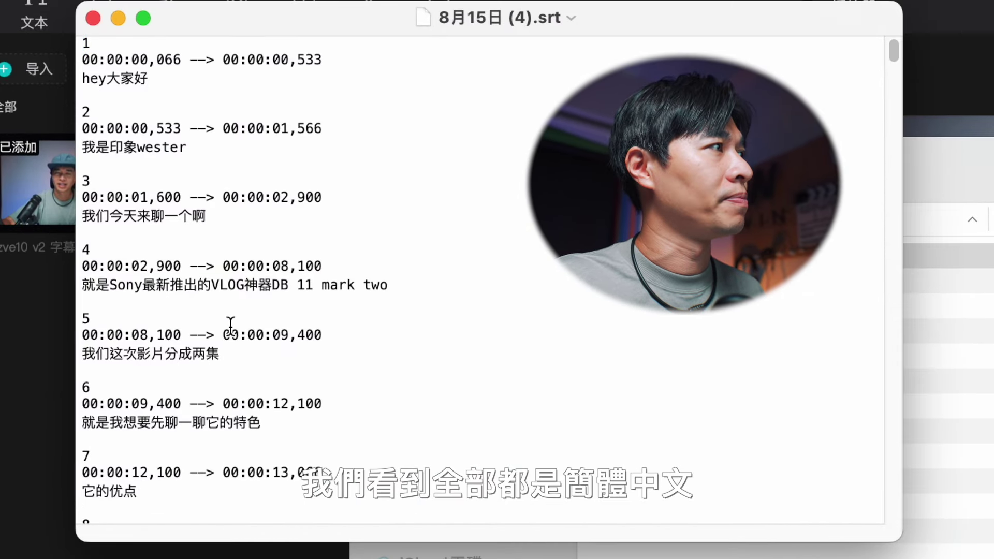
Step: Convert all subtitle text with 服務 > 將文字轉換為繁體中文, then close the document
scroll(219, 317, down, 5)
key(super+a)
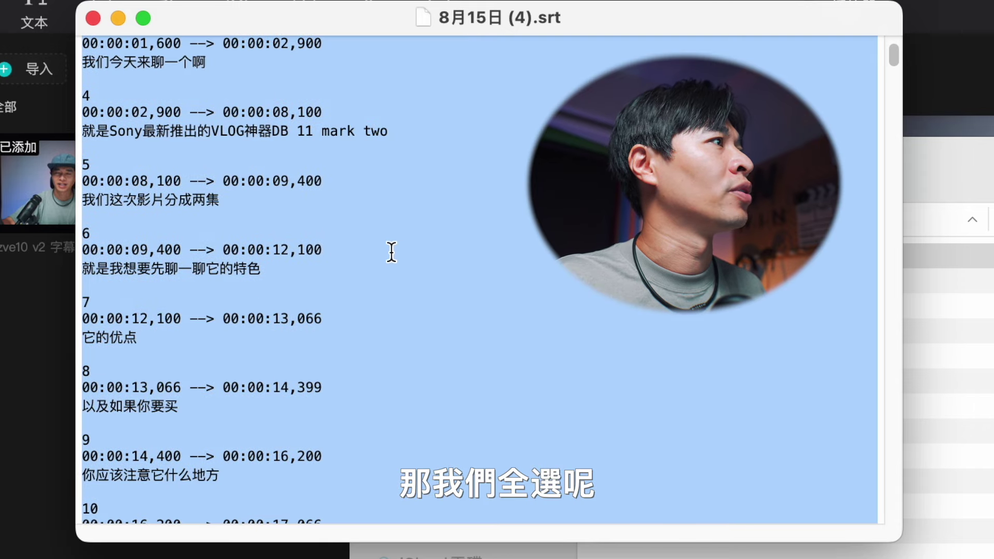
right_click(409, 249)
mouse_move(526, 339)
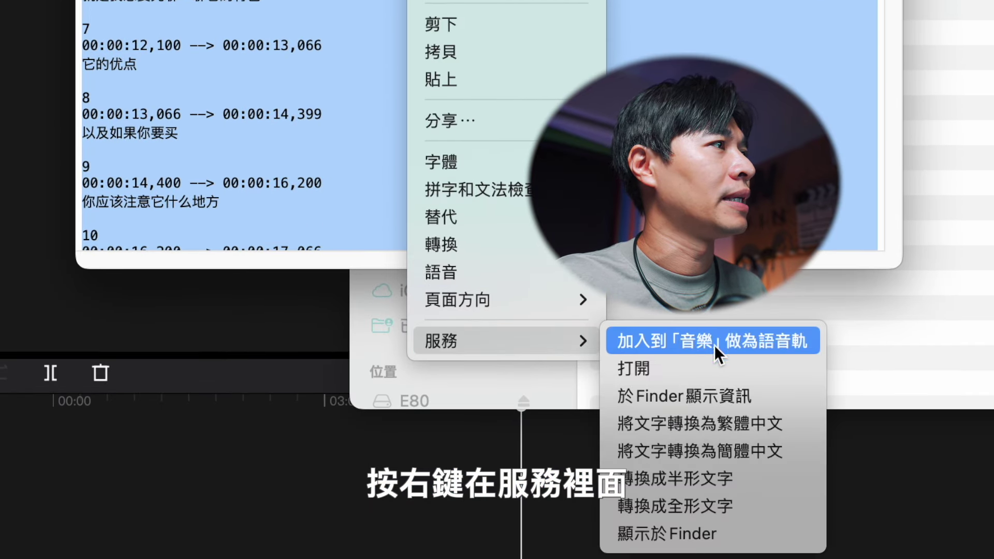
click(664, 424)
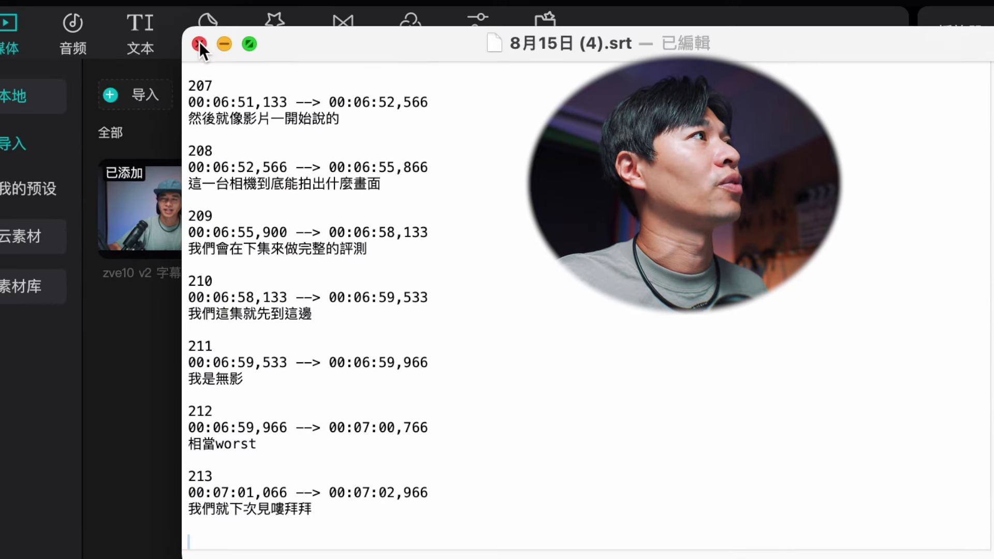
click(200, 40)
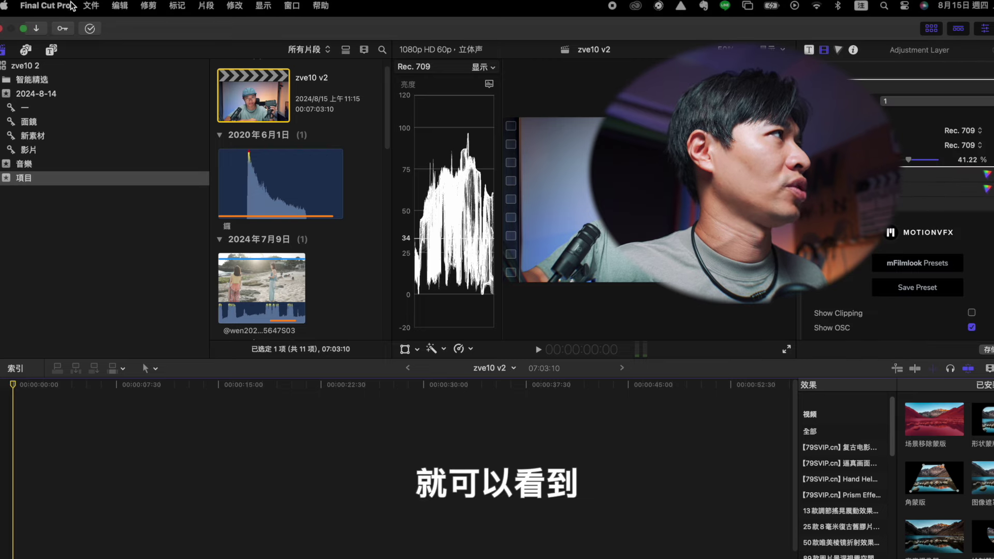
Step: Import 8月15日 (4).srt as captions into zve10 v2, then check a caption around 19 seconds
click(91, 6)
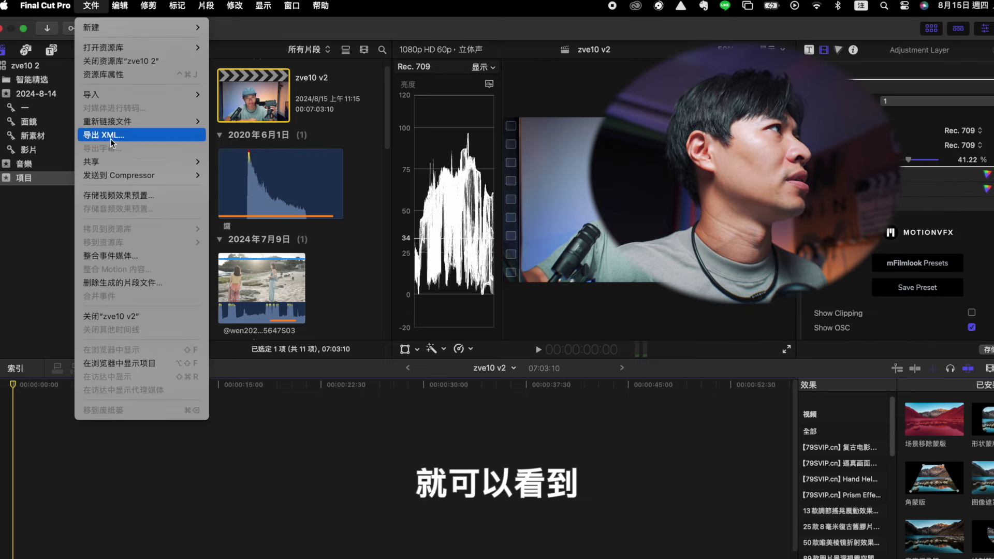
mouse_move(119, 94)
click(251, 181)
click(201, 125)
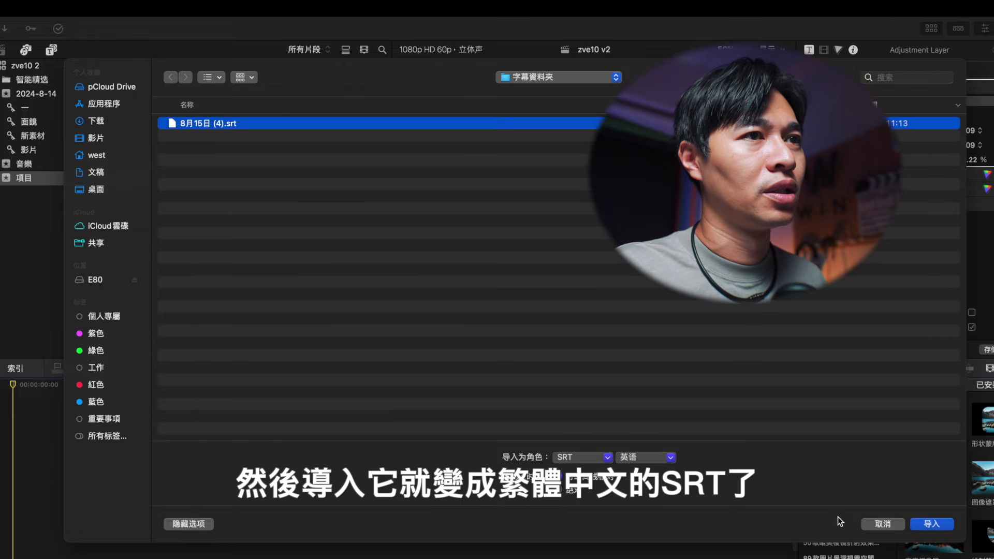
click(932, 524)
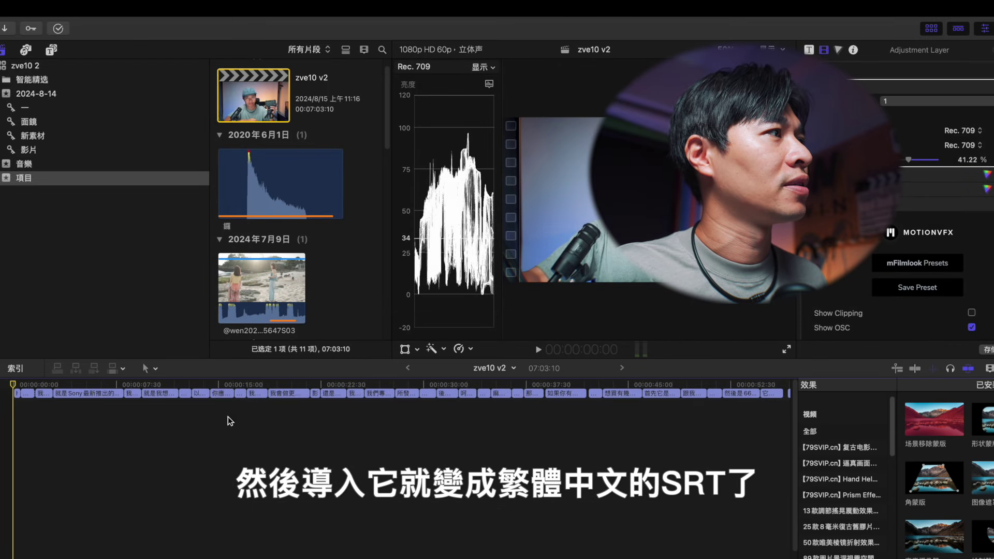
click(284, 387)
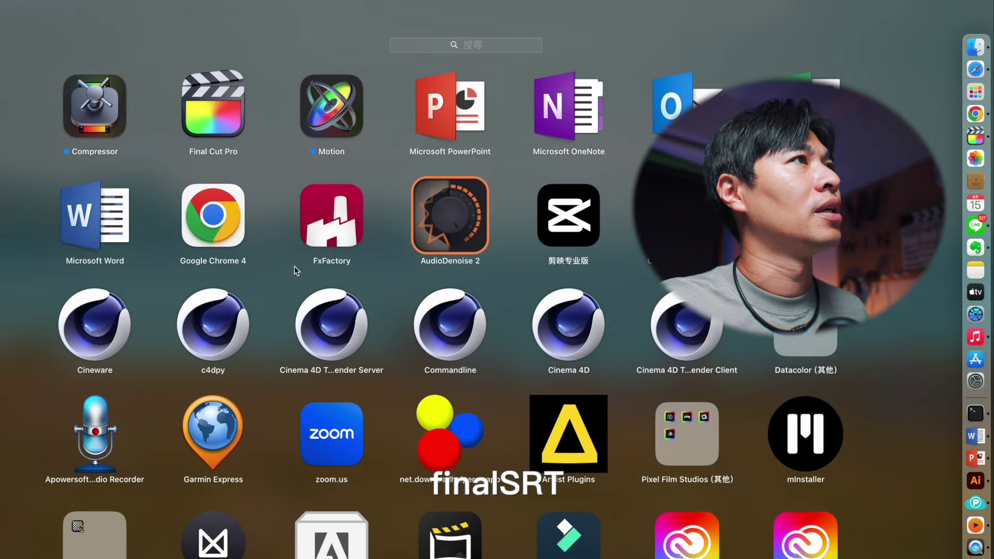
Step: Launch FinalSRT from the next page of Launchpad
scroll(223, 192, down, 2)
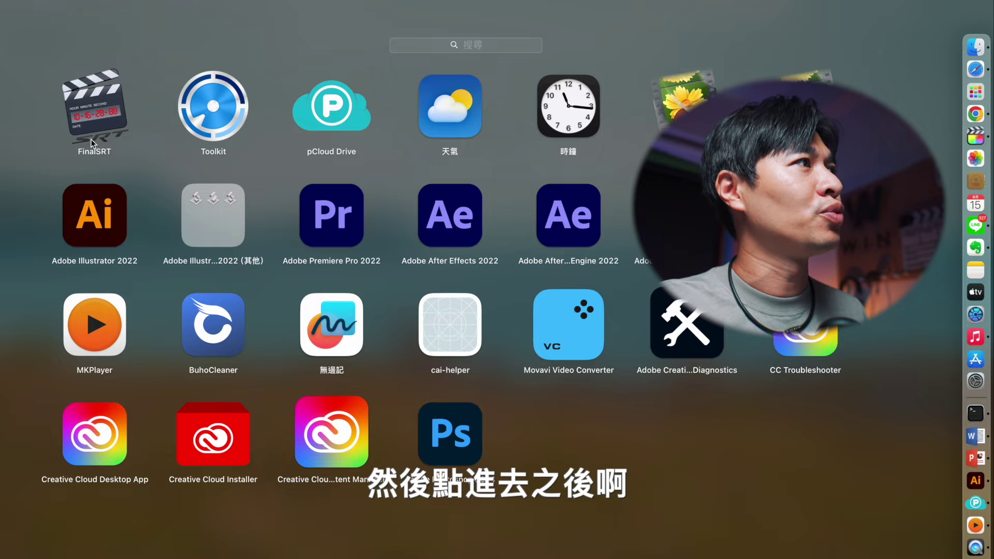
click(94, 120)
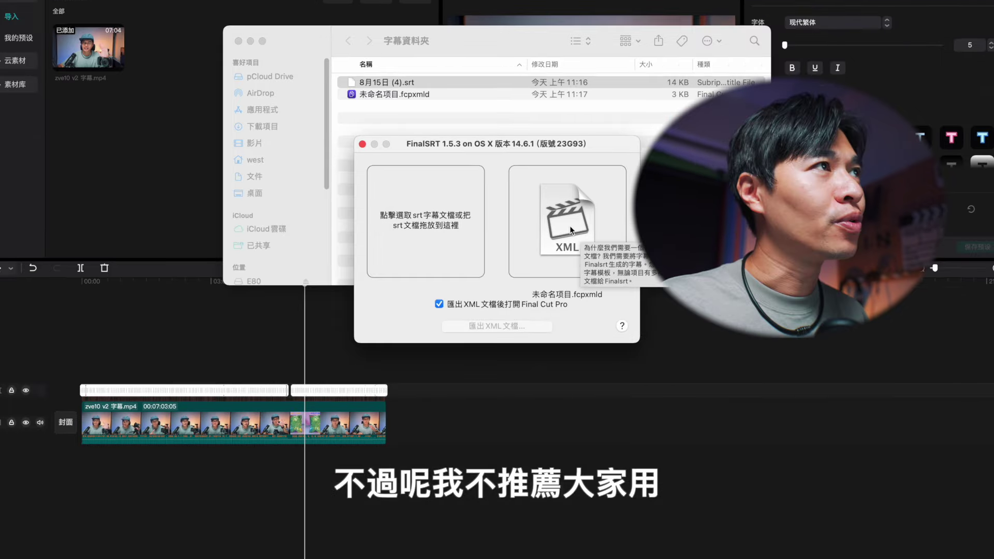
Step: Close the FinalSRT 1.5.3 converter window
click(363, 145)
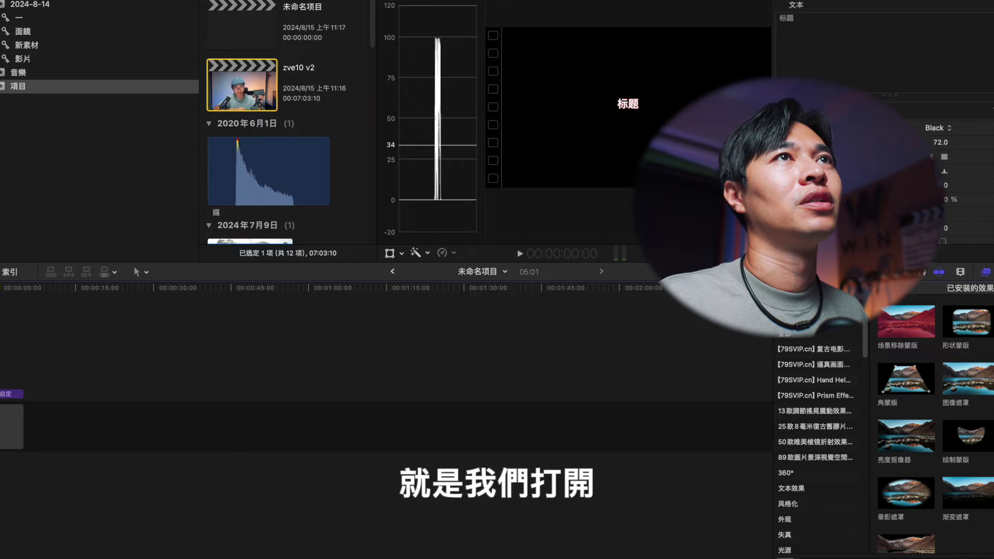
Step: Switch to Google Chrome showing the crossub subtitle converter site
click(986, 22)
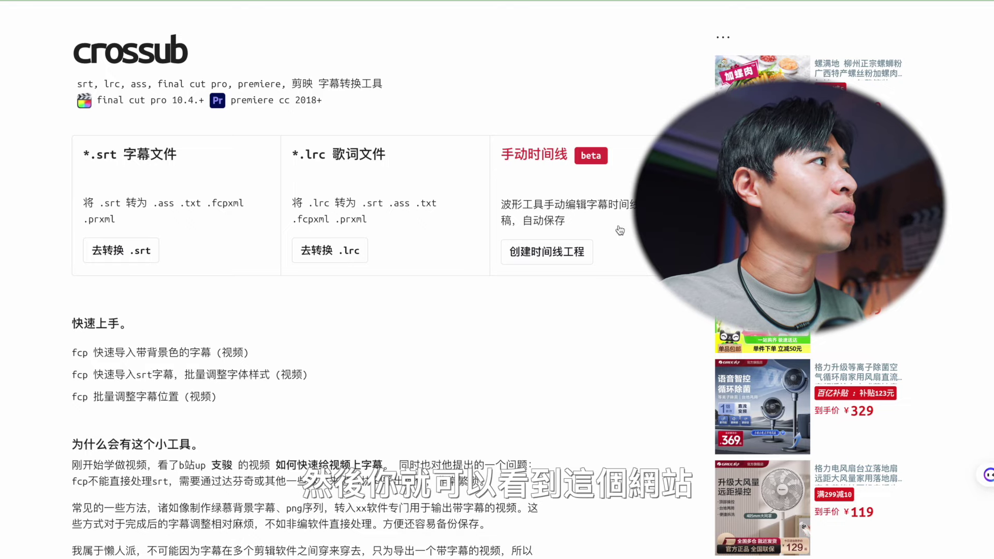
Step: Load 8月15日 (4).srt from 字幕資料夾 into crossub's .srt conversion page
scroll(344, 289, down, 6)
scroll(277, 233, up, 6)
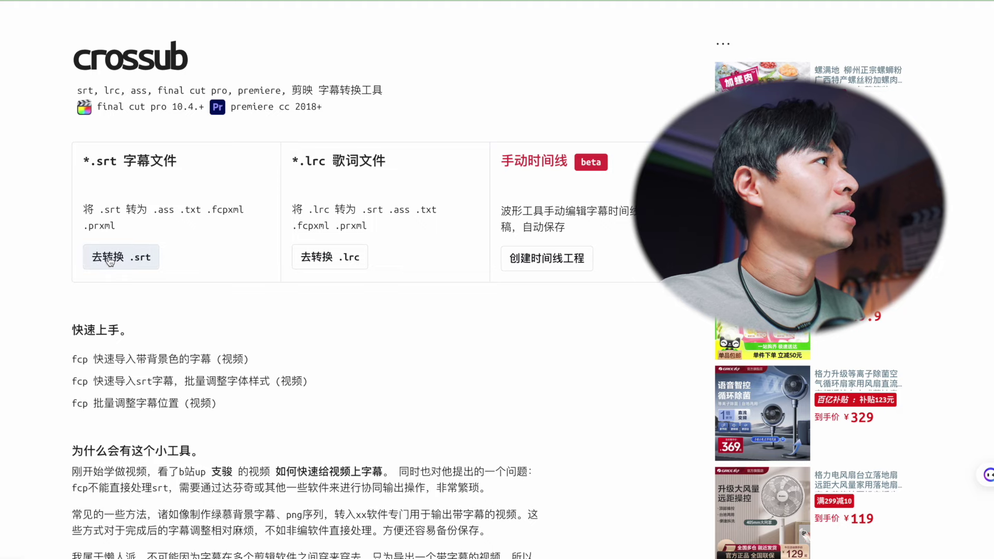
click(135, 250)
click(224, 99)
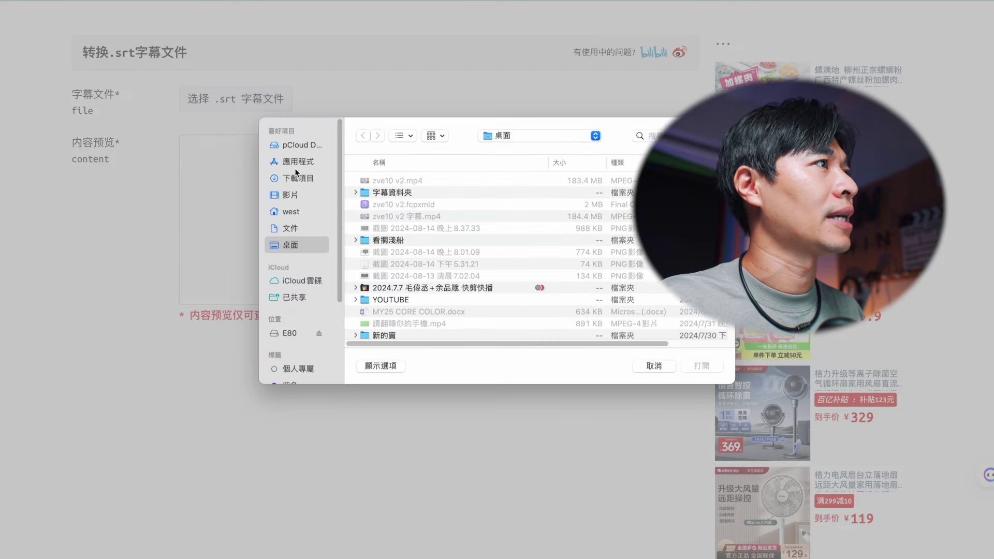
double_click(393, 193)
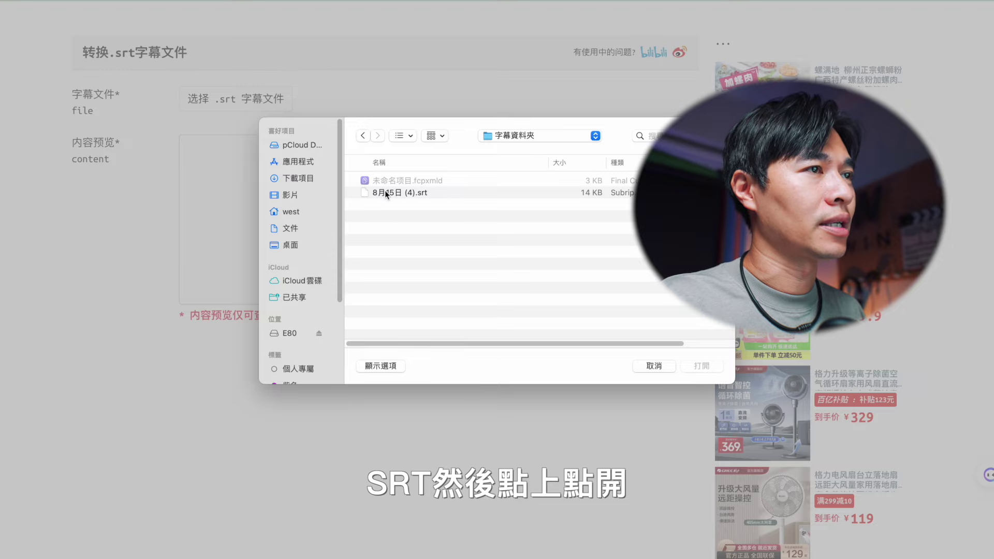
click(386, 193)
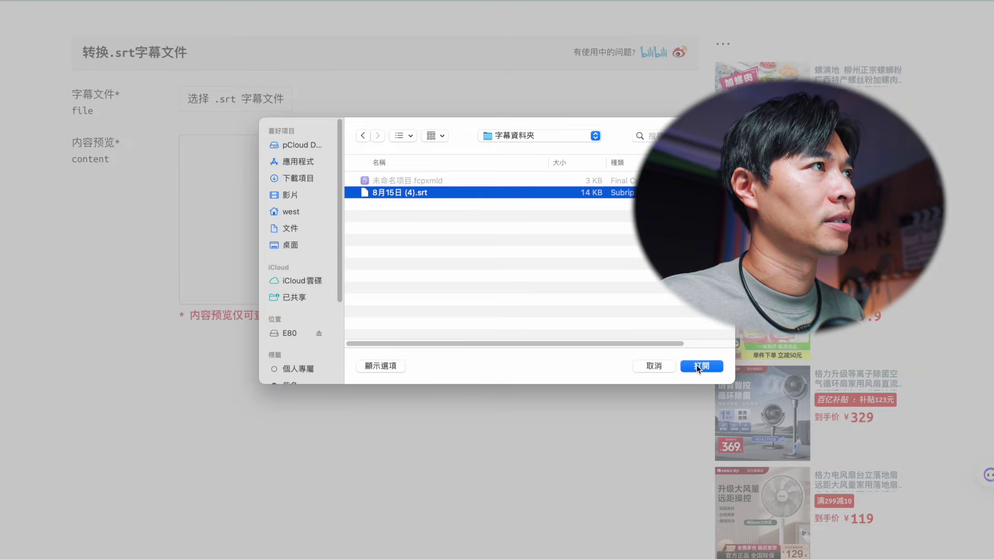
double_click(449, 193)
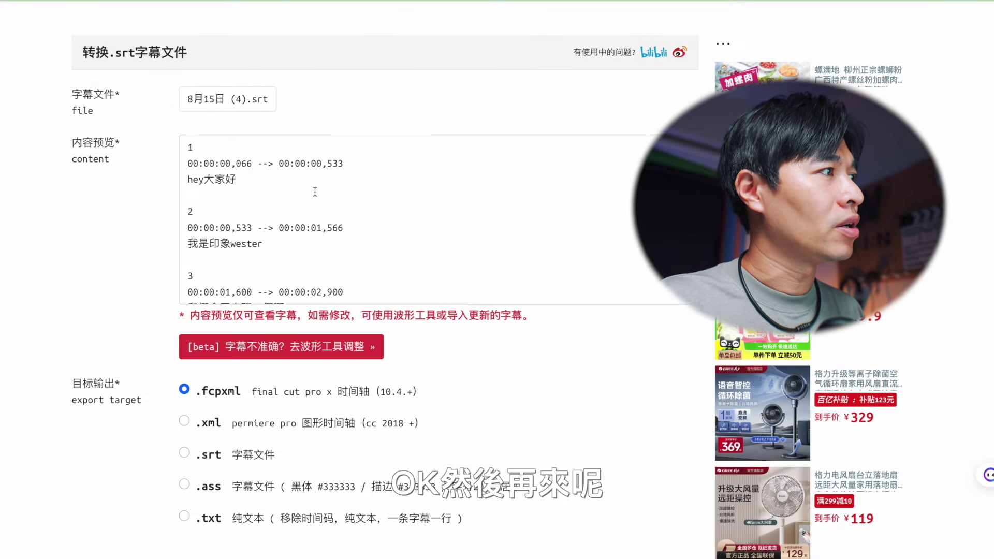
Step: Export the subtitles as .fcpxml with 30p, 常规字幕 style and 居中对齐 alignment
scroll(314, 192, down, 3)
scroll(133, 295, down, 2)
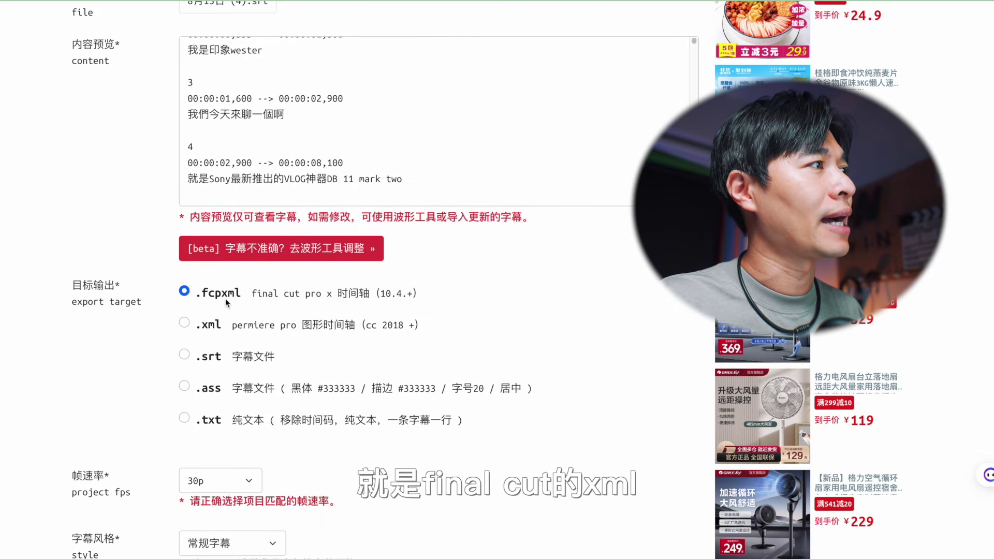
scroll(236, 297, down, 4)
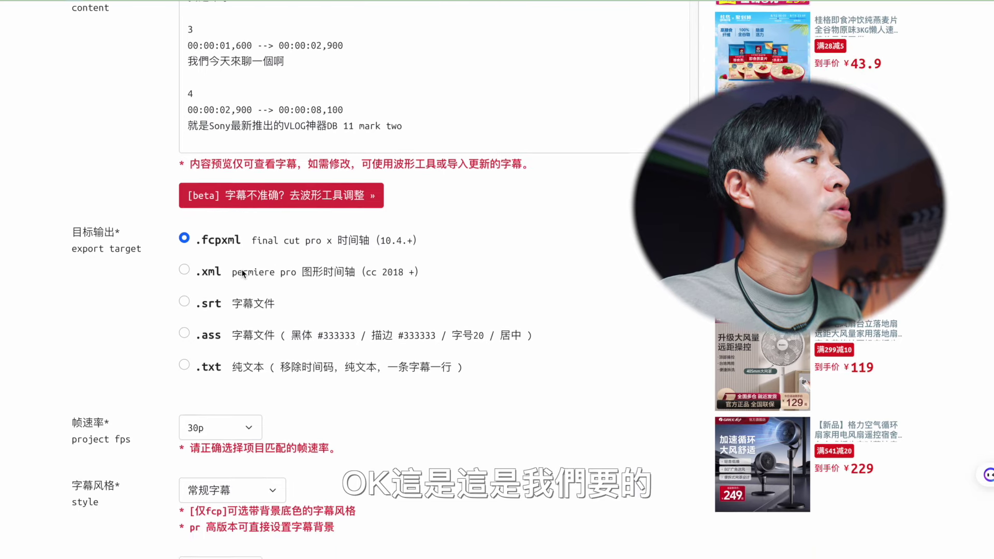
scroll(206, 346, down, 2)
scroll(205, 347, down, 3)
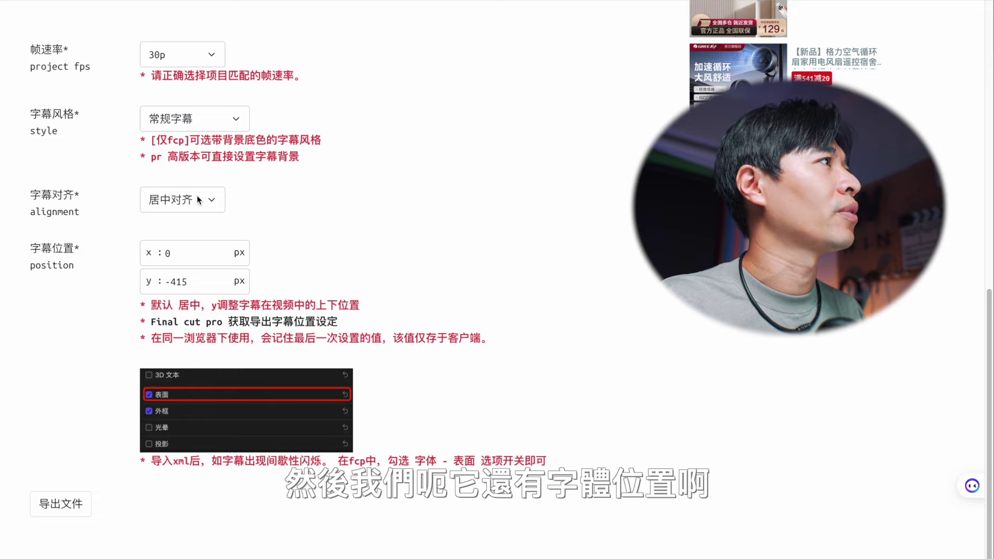
click(224, 118)
click(223, 113)
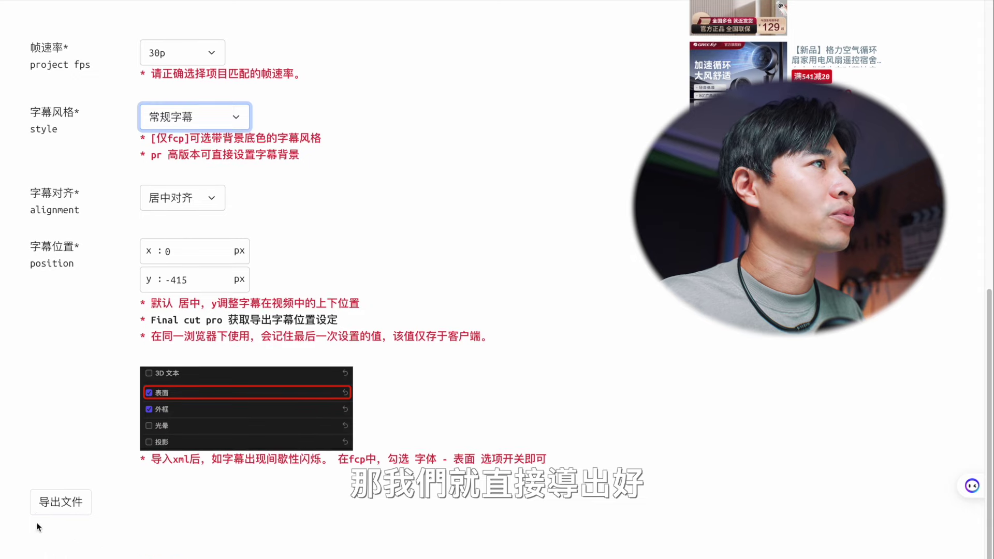
click(61, 503)
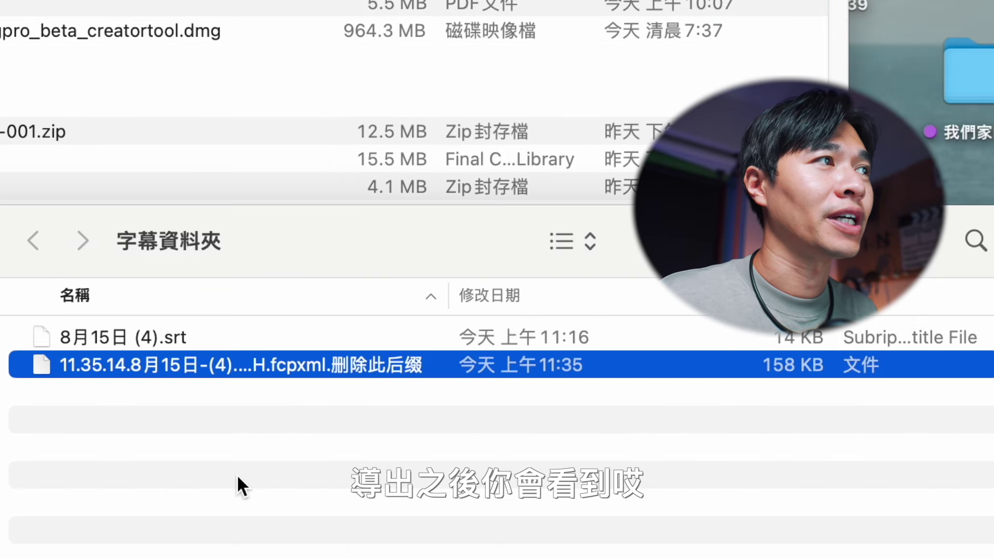
Step: Strip '刪除此后綴' from the exported file name, keeping the .fcpxml extension
drag(448, 295, 518, 295)
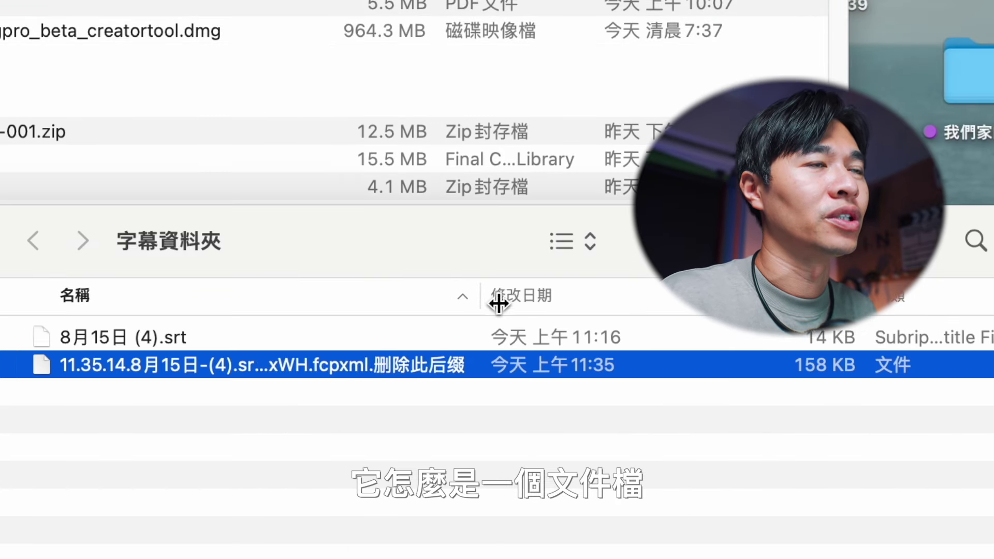
click(389, 363)
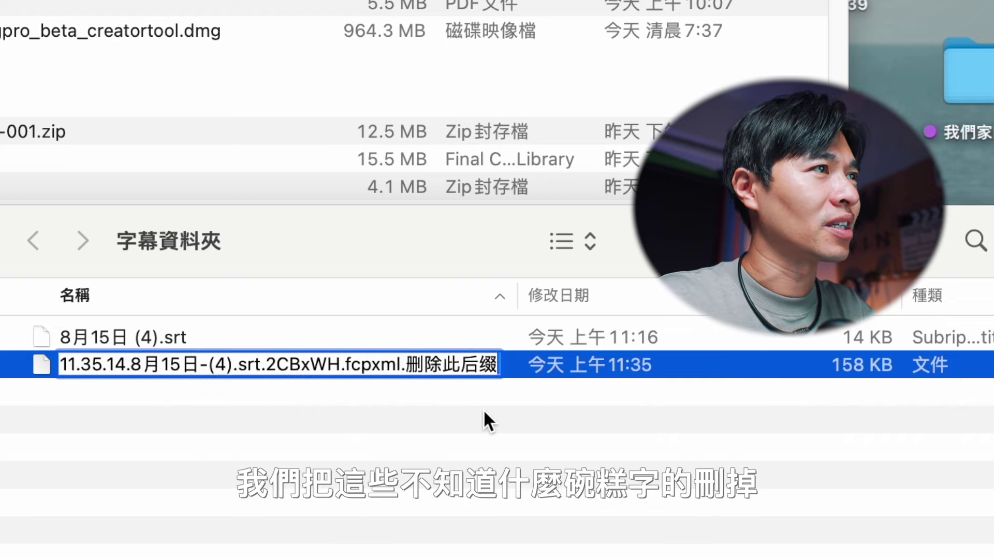
key(BackSpace)
key(BackSpace)
key(BackSpace)
key(BackSpace)
key(BackSpace)
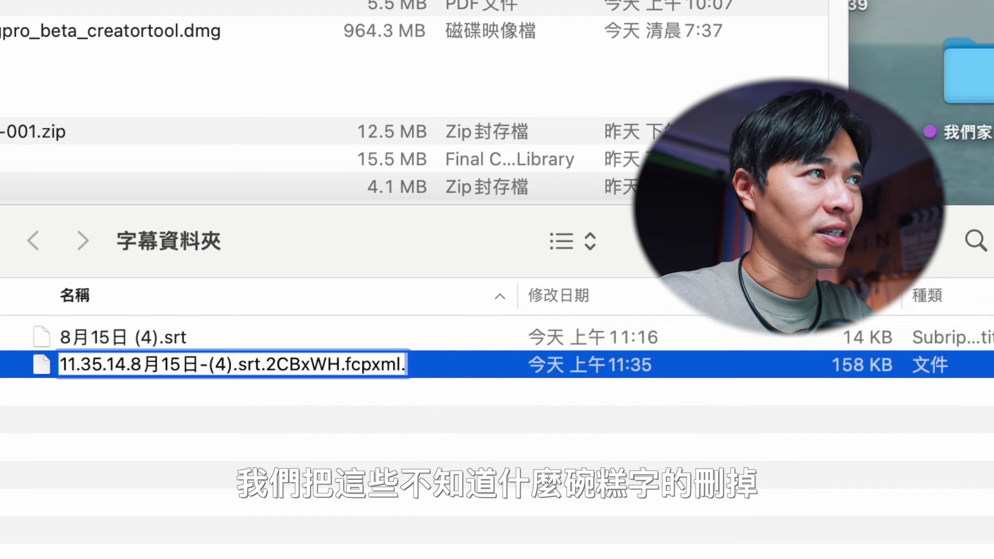
key(BackSpace)
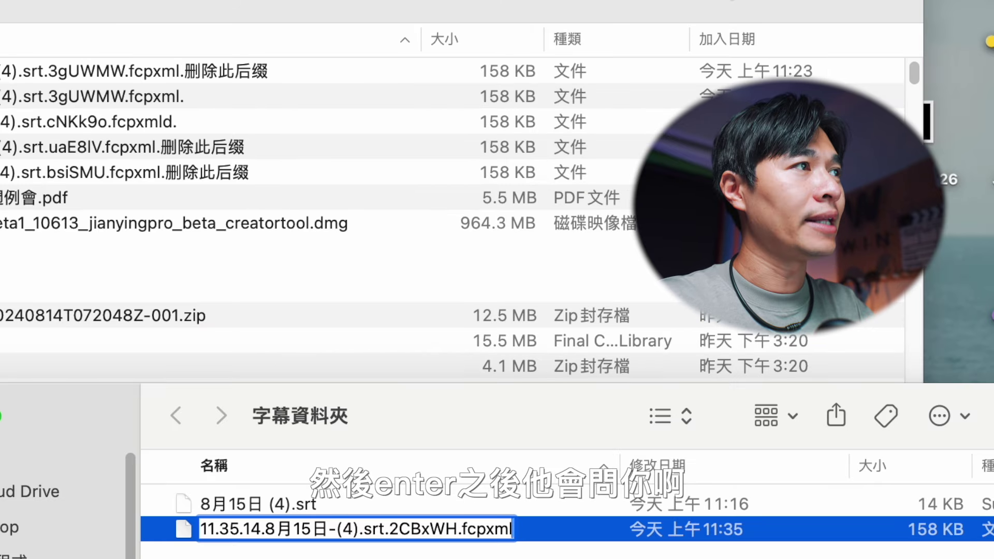
key(Return)
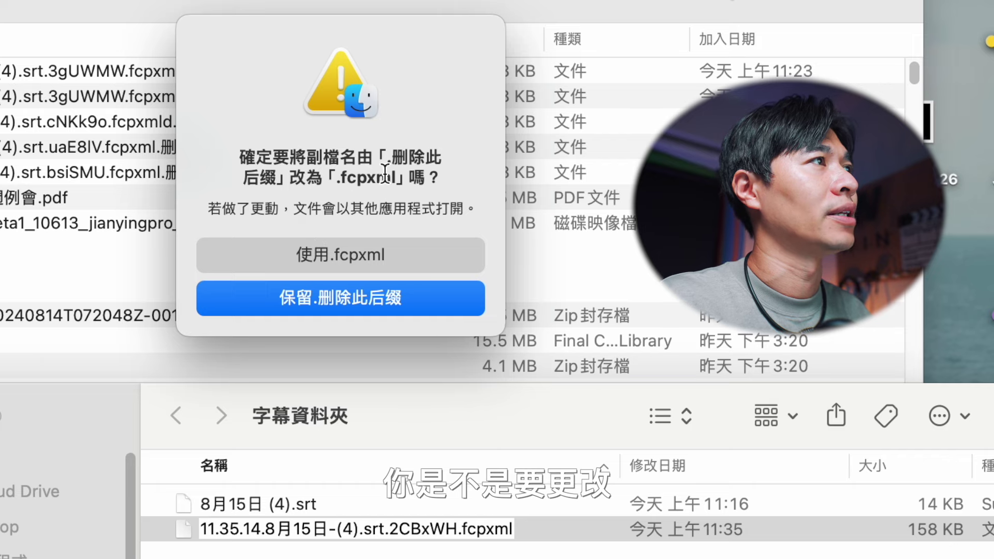
click(318, 252)
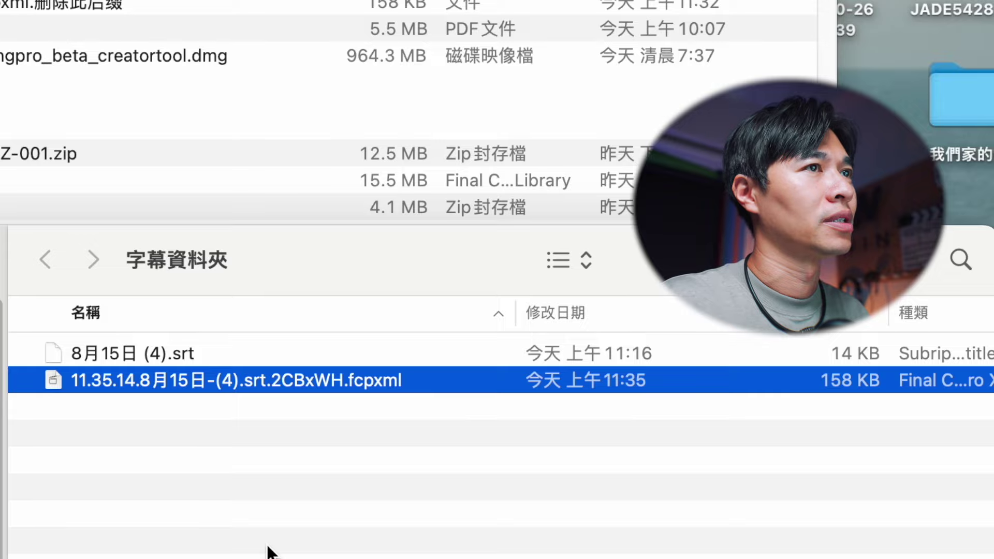
click(266, 550)
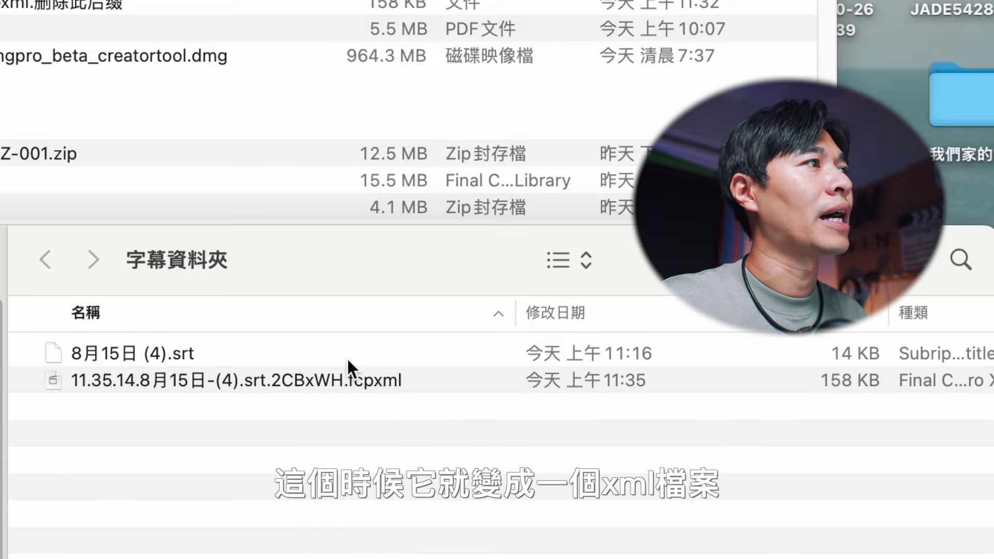
click(316, 383)
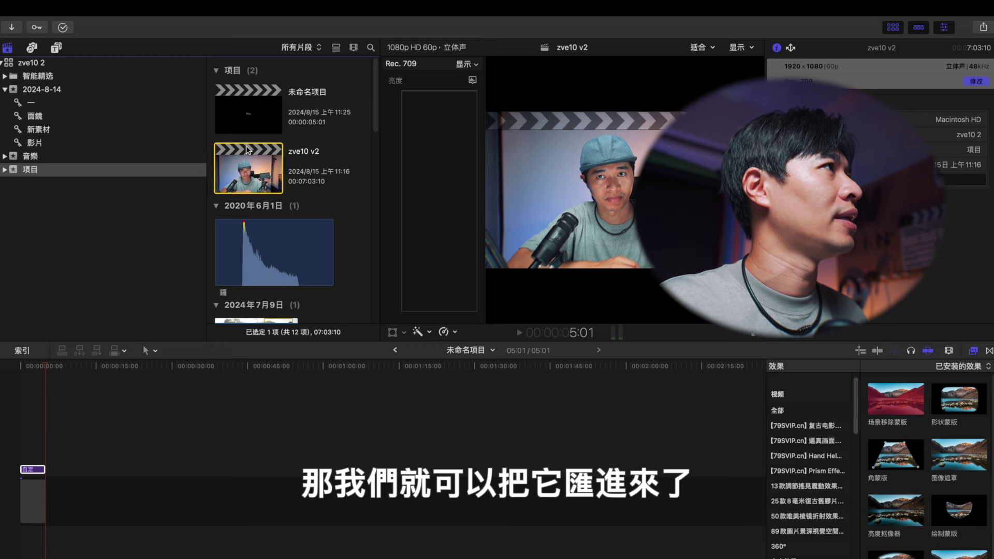
Step: Open the zve10 v2 project and import the renamed .fcpxml file as XML
double_click(245, 164)
click(94, 6)
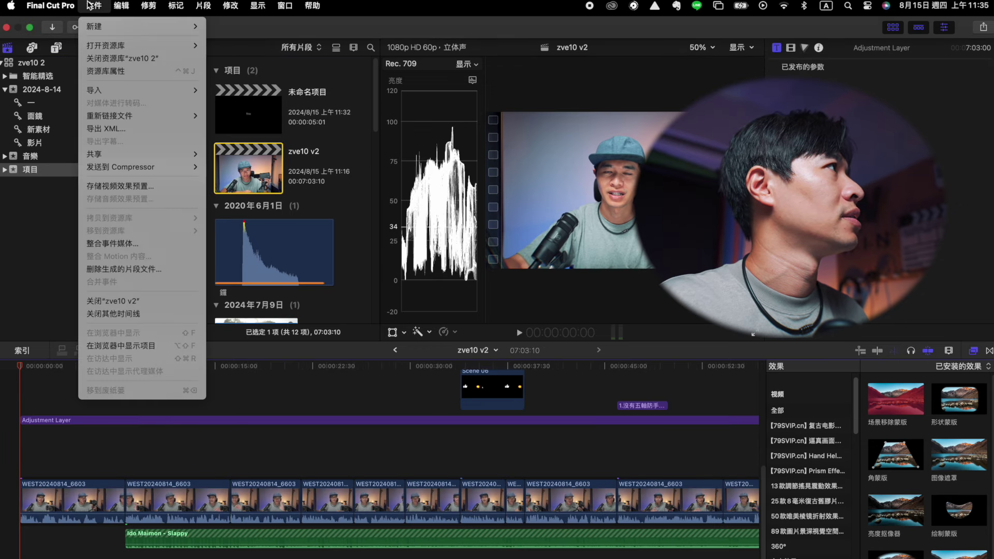
mouse_move(122, 90)
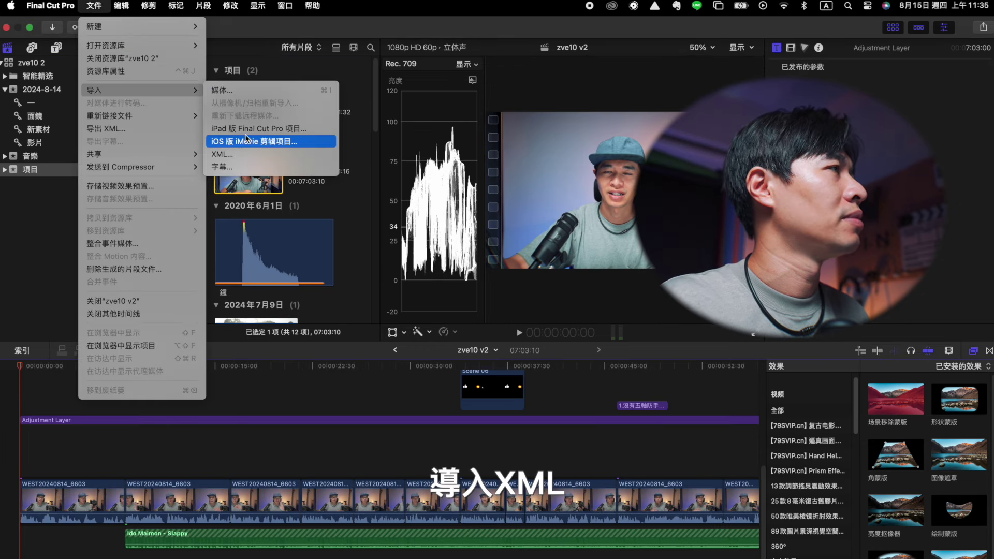
click(241, 155)
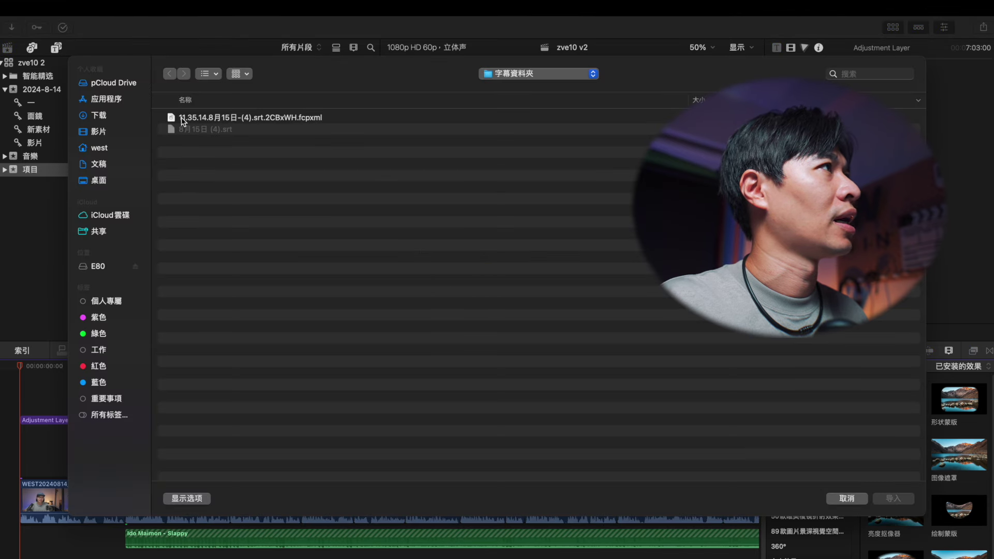
click(182, 118)
click(891, 501)
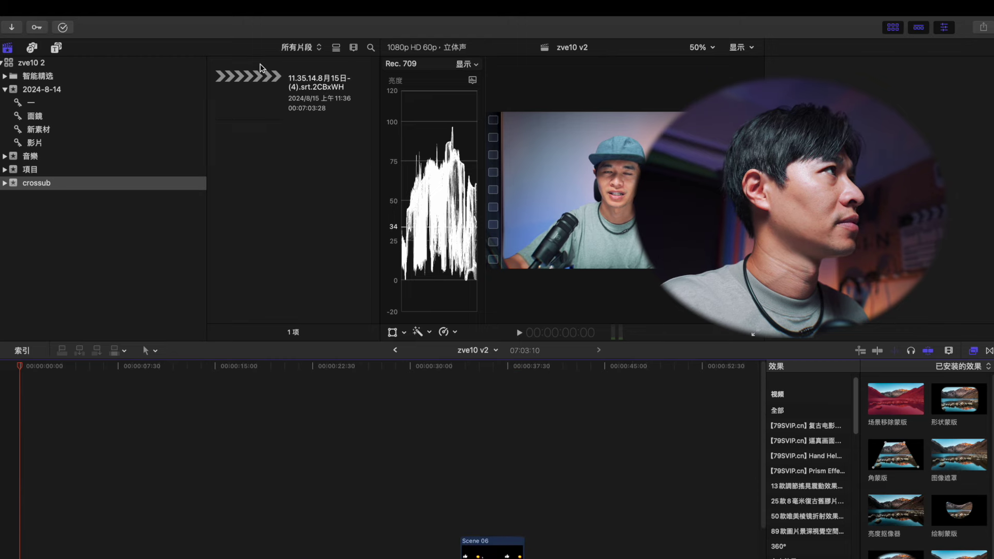
Step: Group all 213 titles of the imported crossub project into one storyline with Cmd+G, then return to zve10 v2
double_click(254, 85)
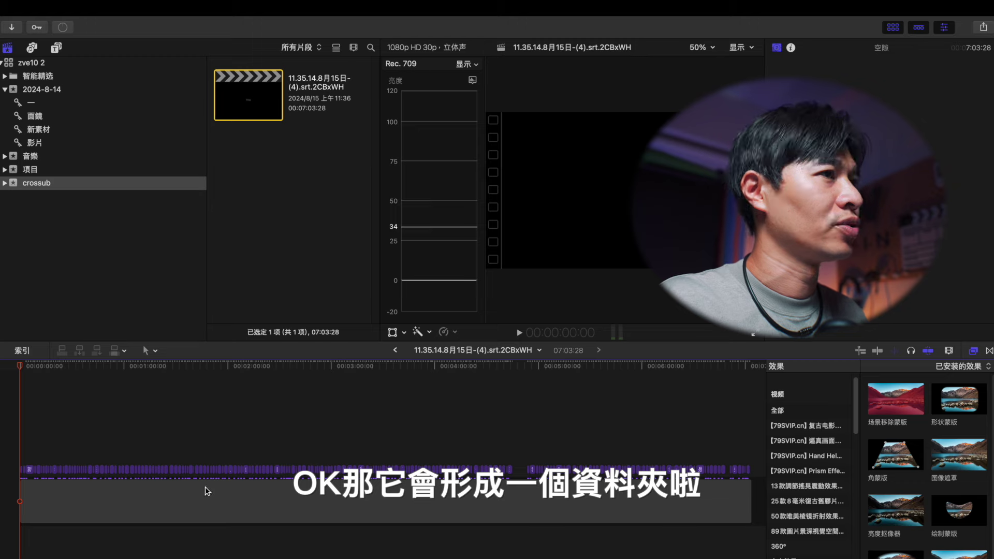
drag(763, 465, 1, 470)
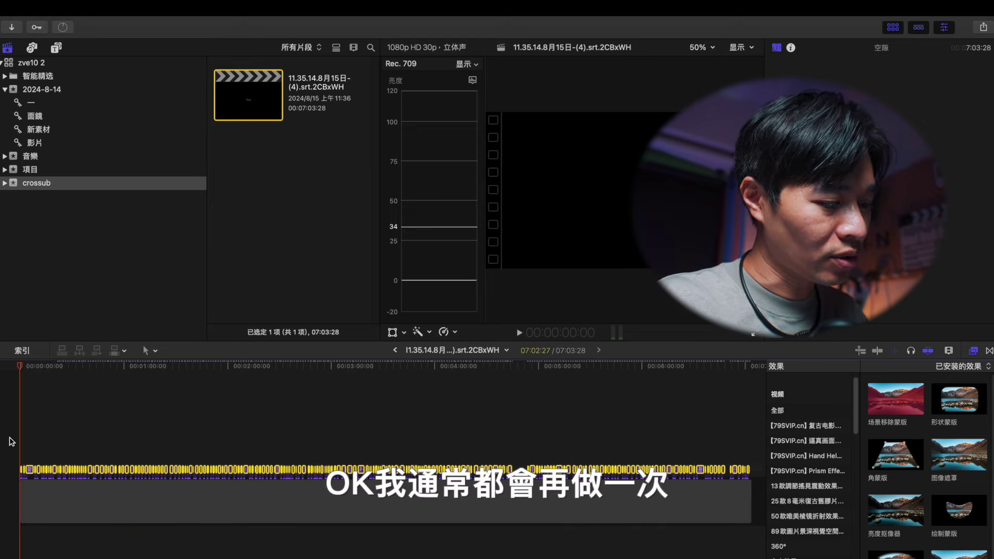
key(super+a)
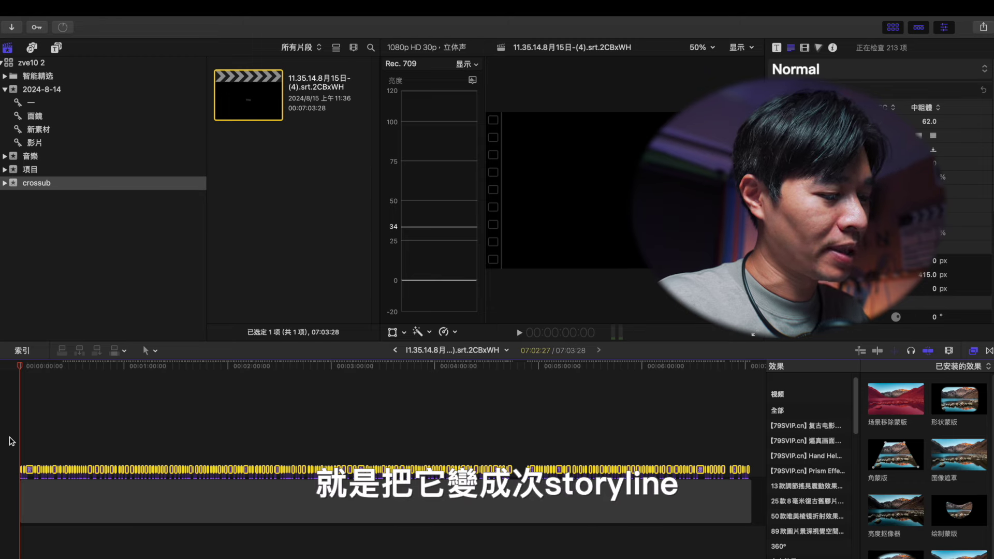
key(super+g)
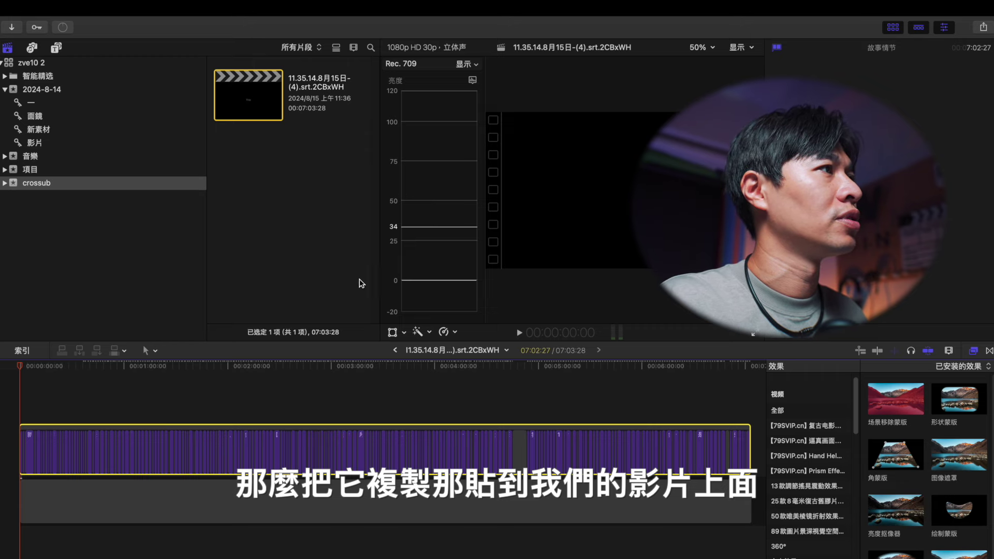
click(397, 349)
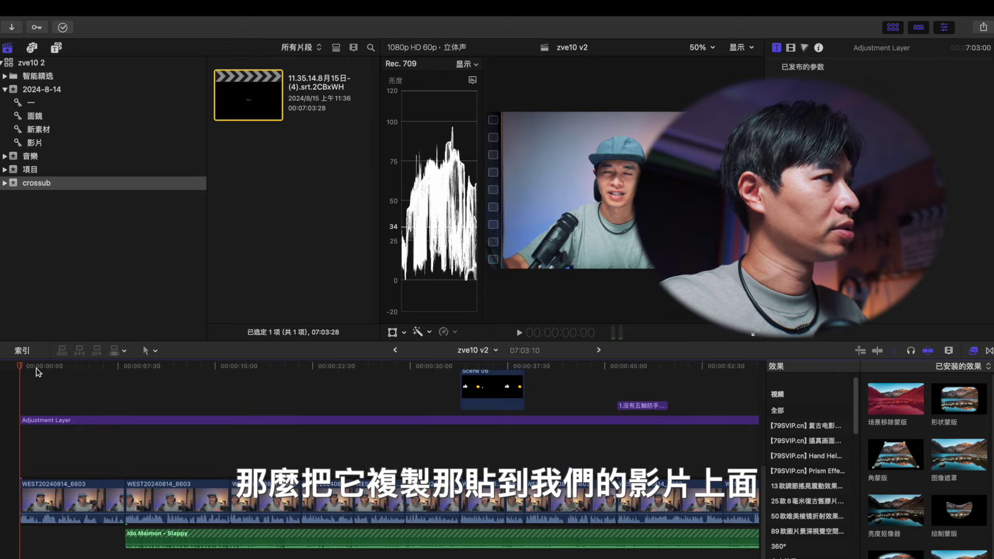
Step: Play the captioned zve10 v2 from its start, step to the next title and select its text
scroll(44, 375, up, 5)
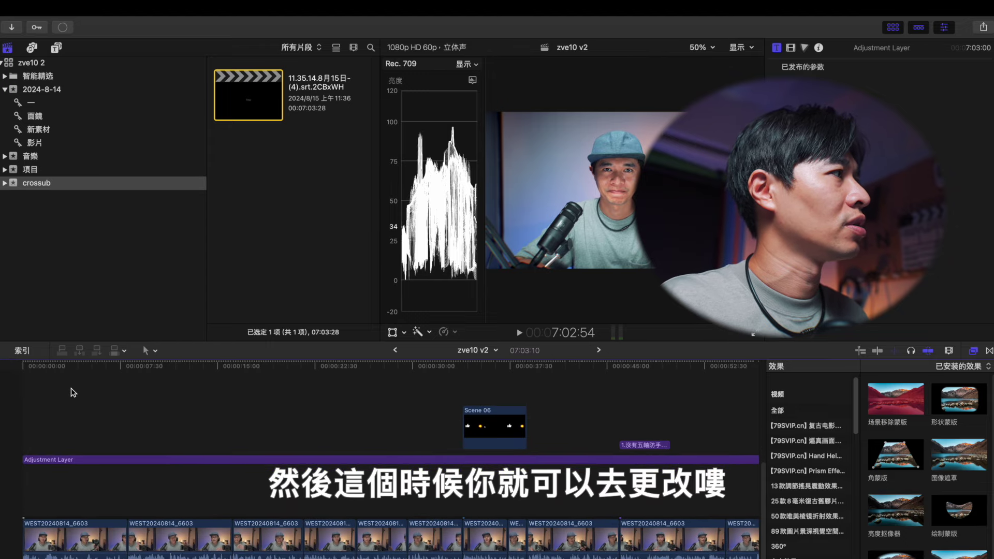
scroll(130, 428, up, 3)
drag(44, 369, 5, 367)
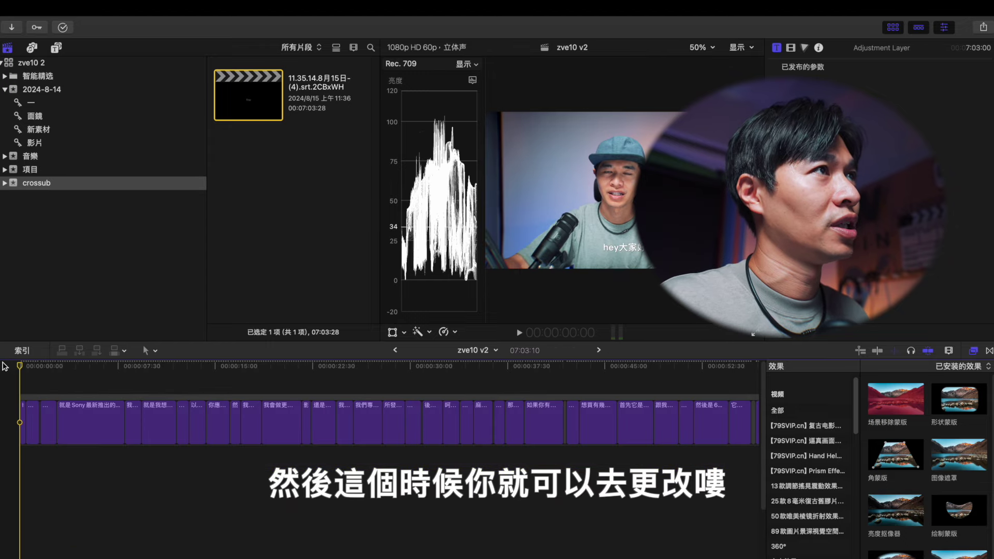
key(space)
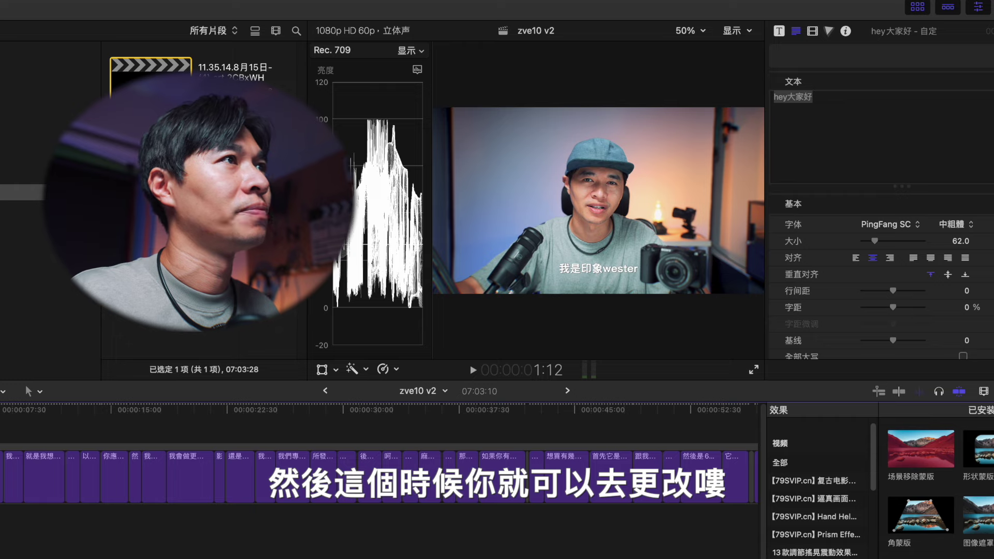
key(c)
triple_click(806, 97)
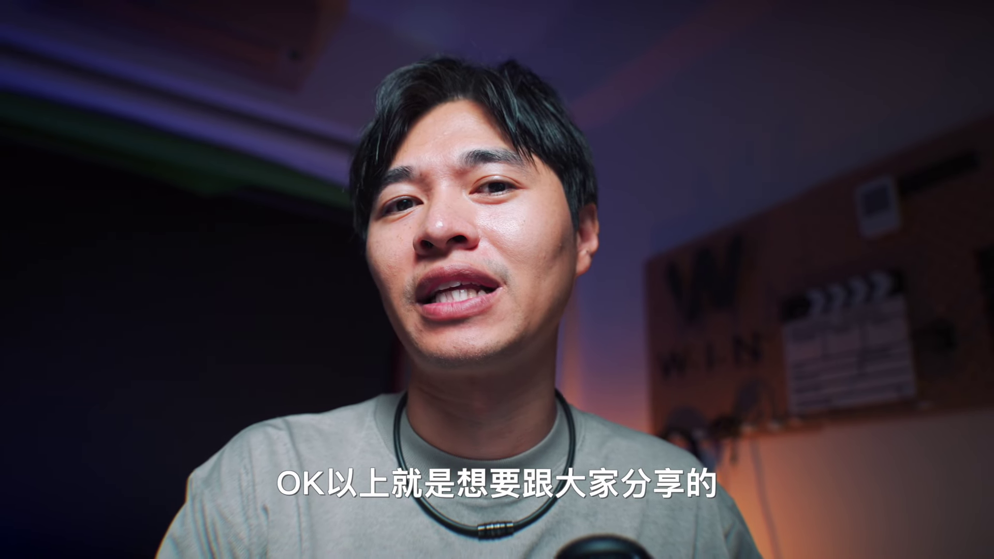